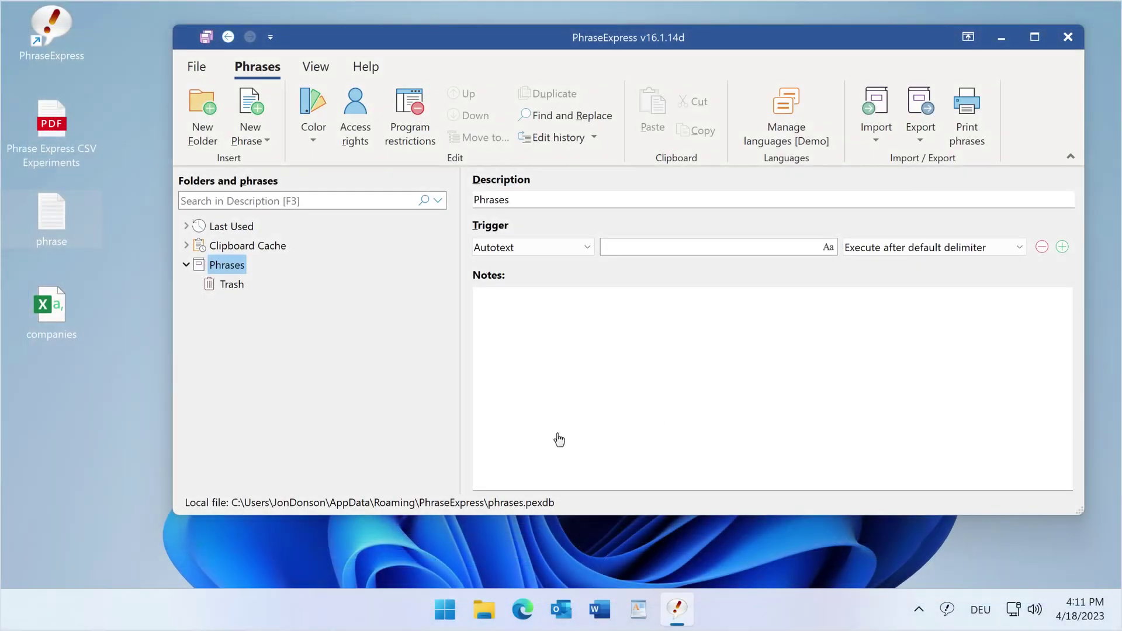
Step: Preview the companies list, then select and copy all six ##[COMPANY] lines from phrase.txt
double_click(52, 306)
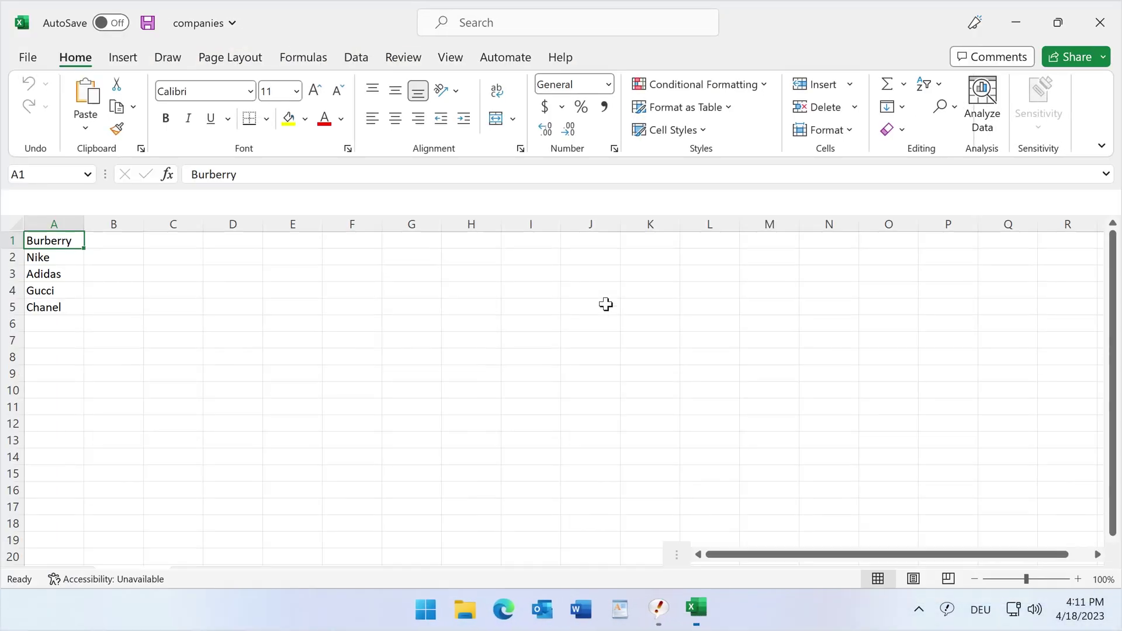
click(1100, 22)
double_click(47, 212)
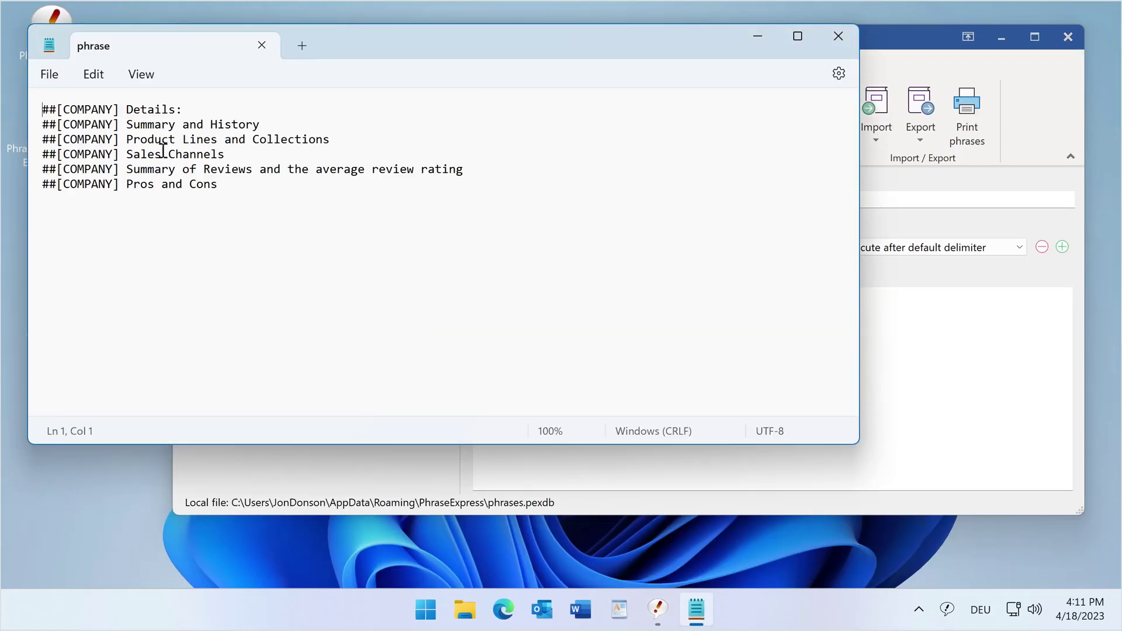
key(ctrl+a)
key(ctrl+c)
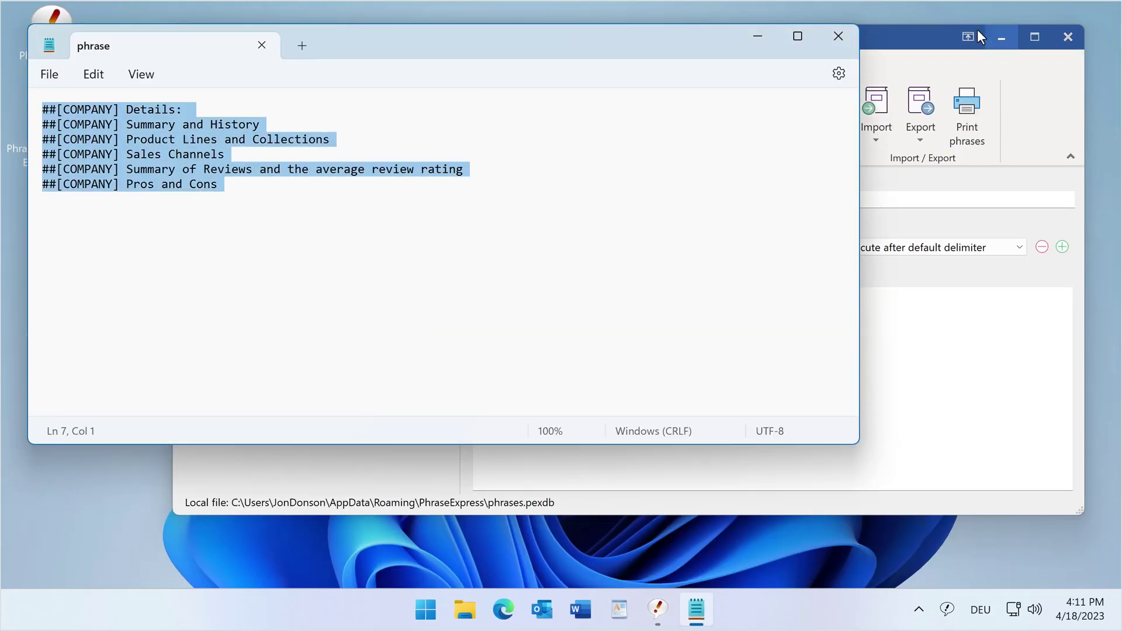
Step: Close phrase.txt and add a new empty phrase to the Phrases folder
click(838, 36)
click(235, 284)
click(625, 328)
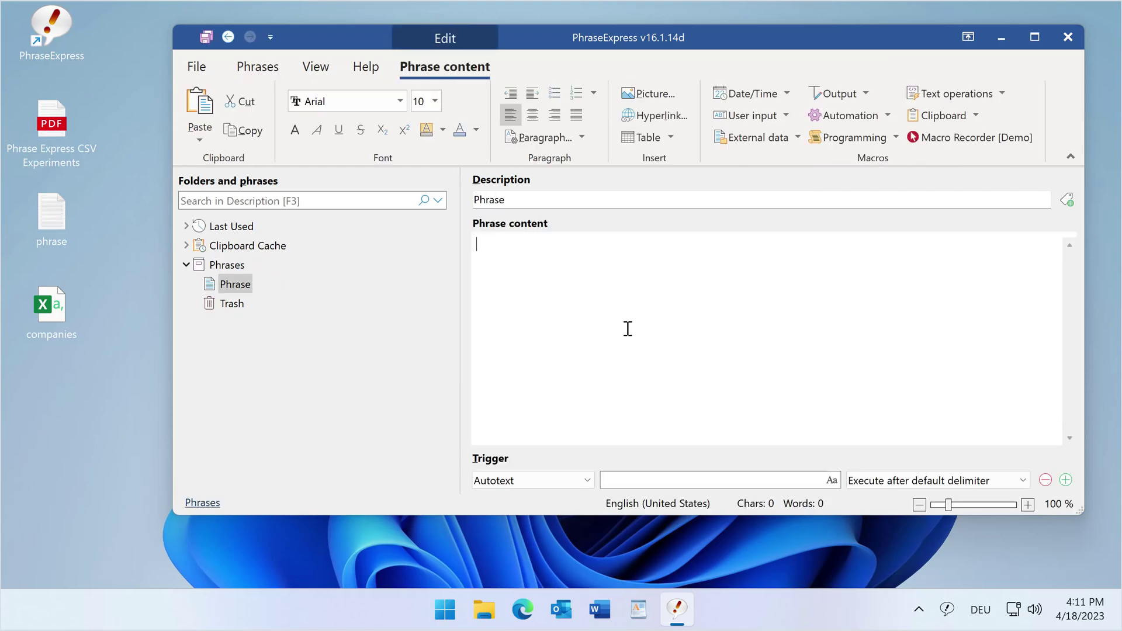
Step: Paste the six ##[COMPANY] template lines into the phrase and create a second empty phrase
key(ctrl+v)
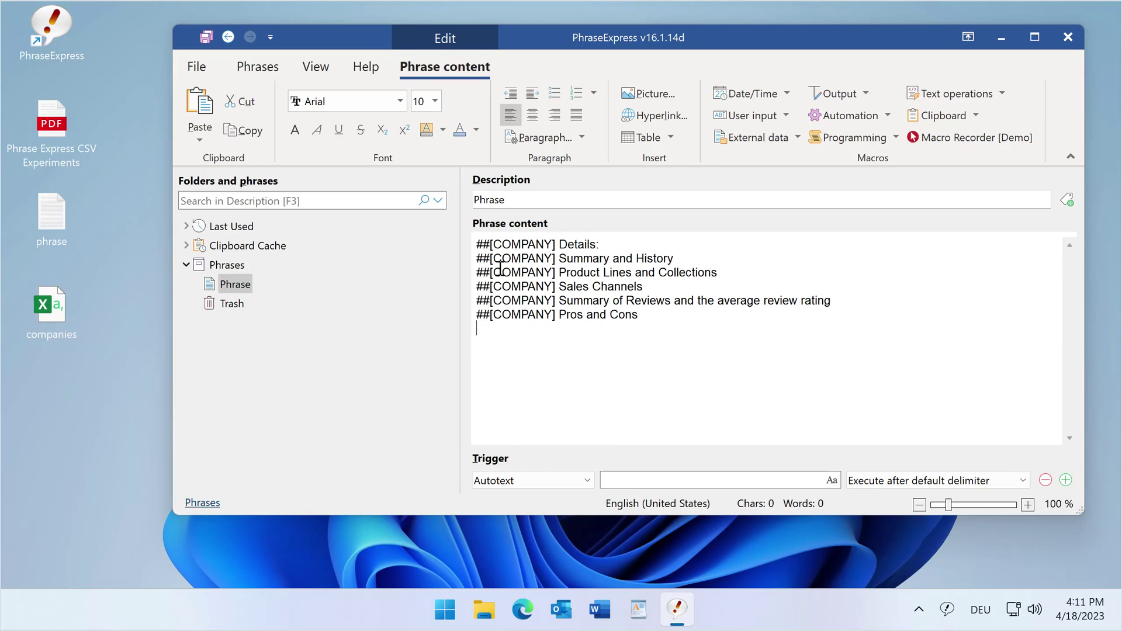
click(282, 313)
key(ctrl+n)
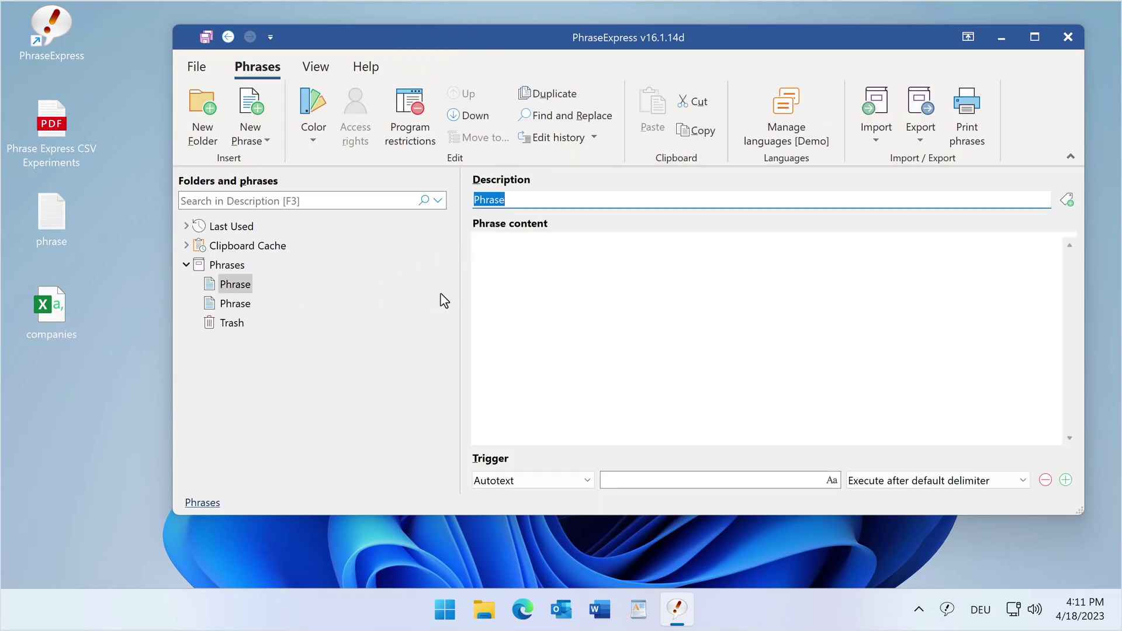
Step: Insert a CSV data macro into the second phrase reading companies.csv from the Desktop
click(505, 268)
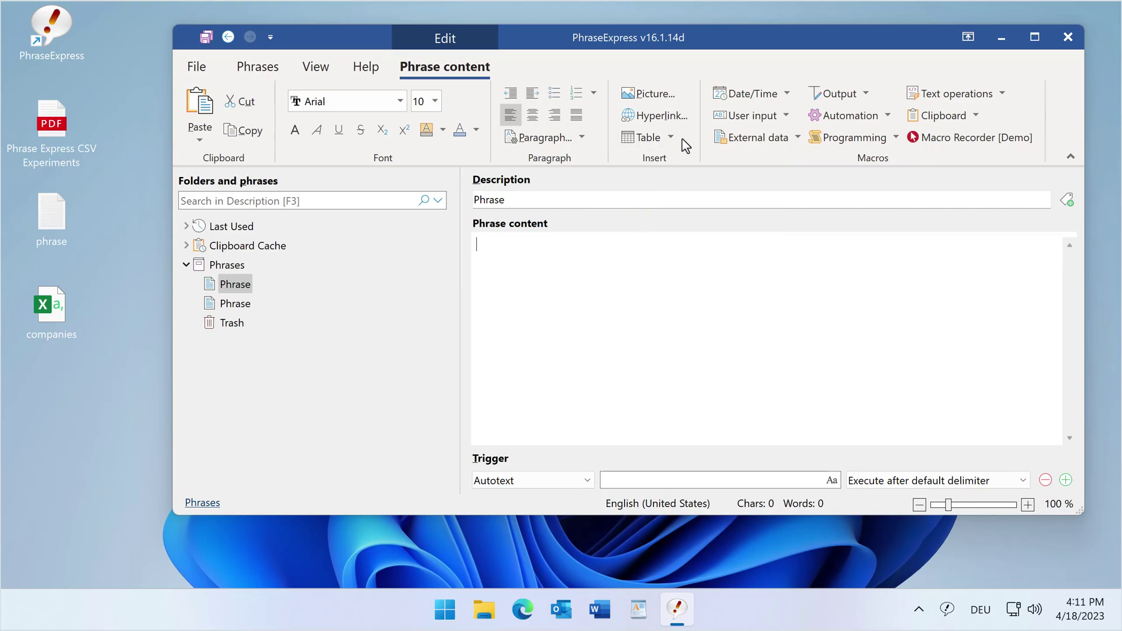
click(775, 138)
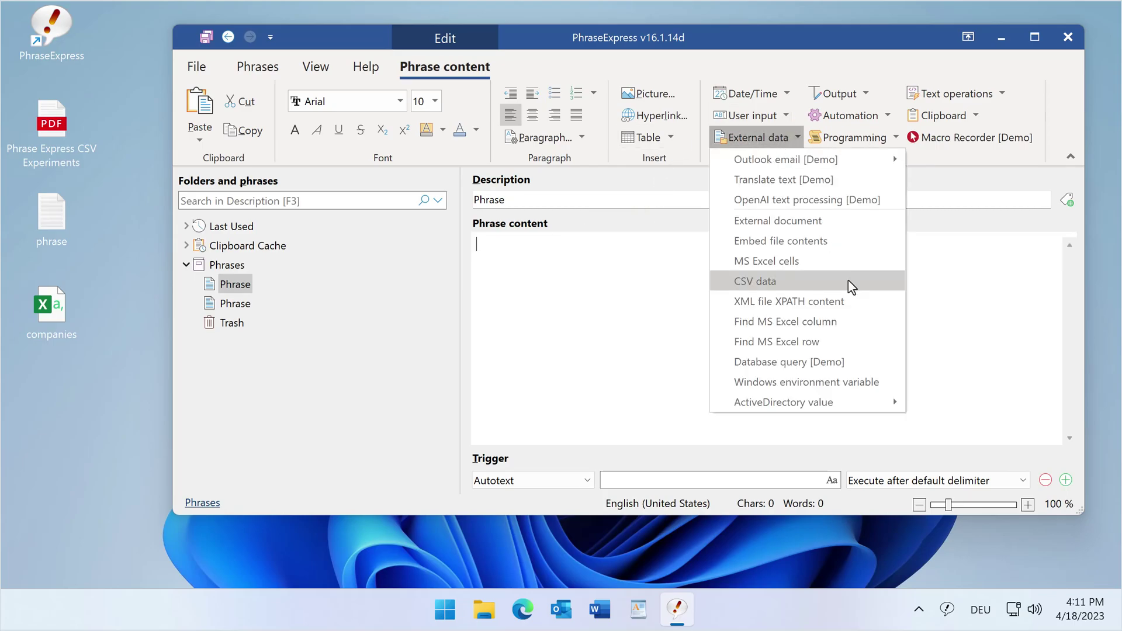
click(847, 281)
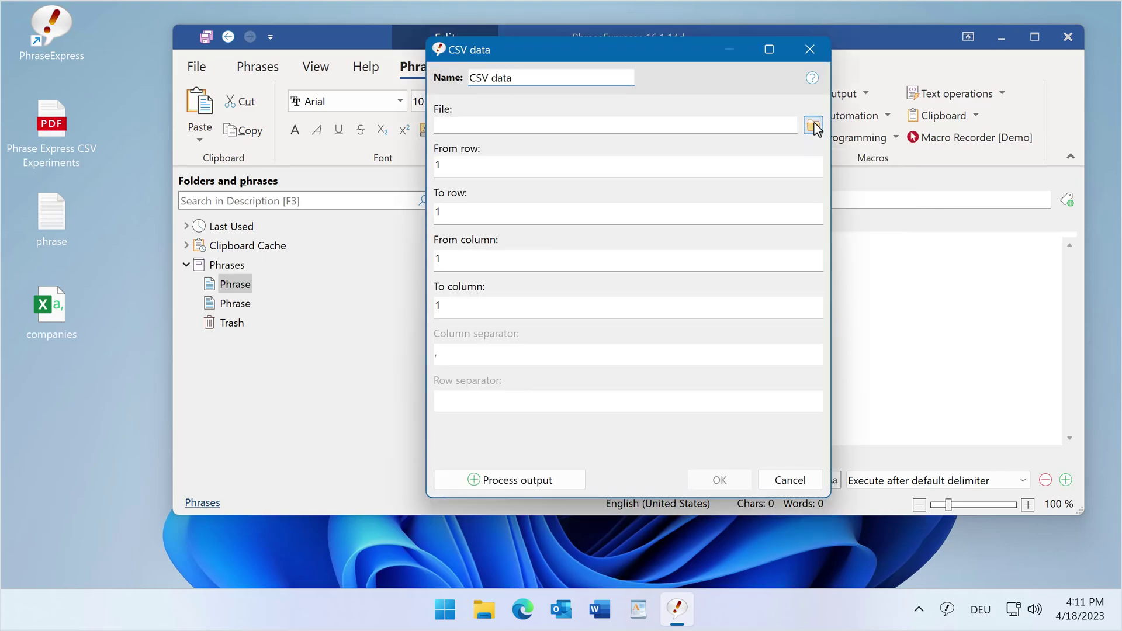
click(812, 125)
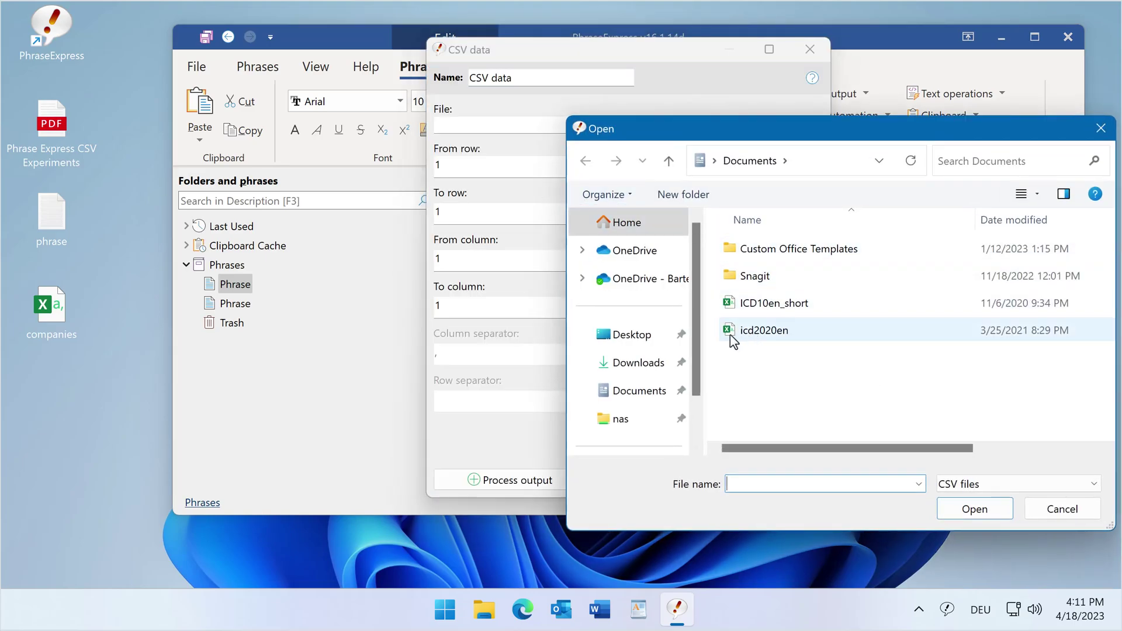
click(627, 338)
click(770, 255)
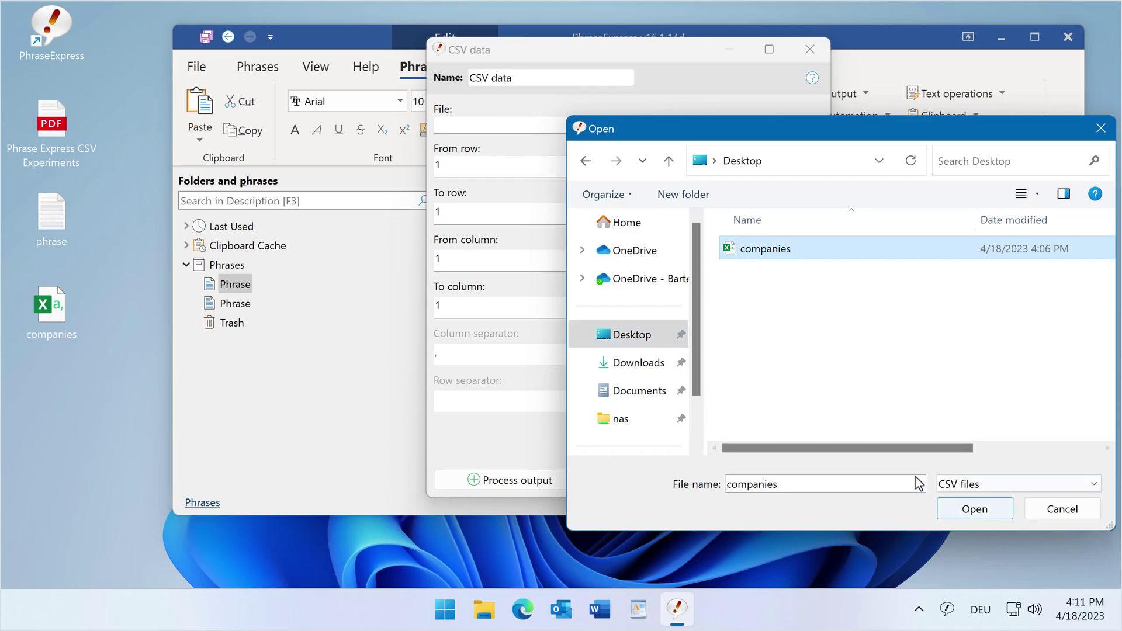
click(974, 509)
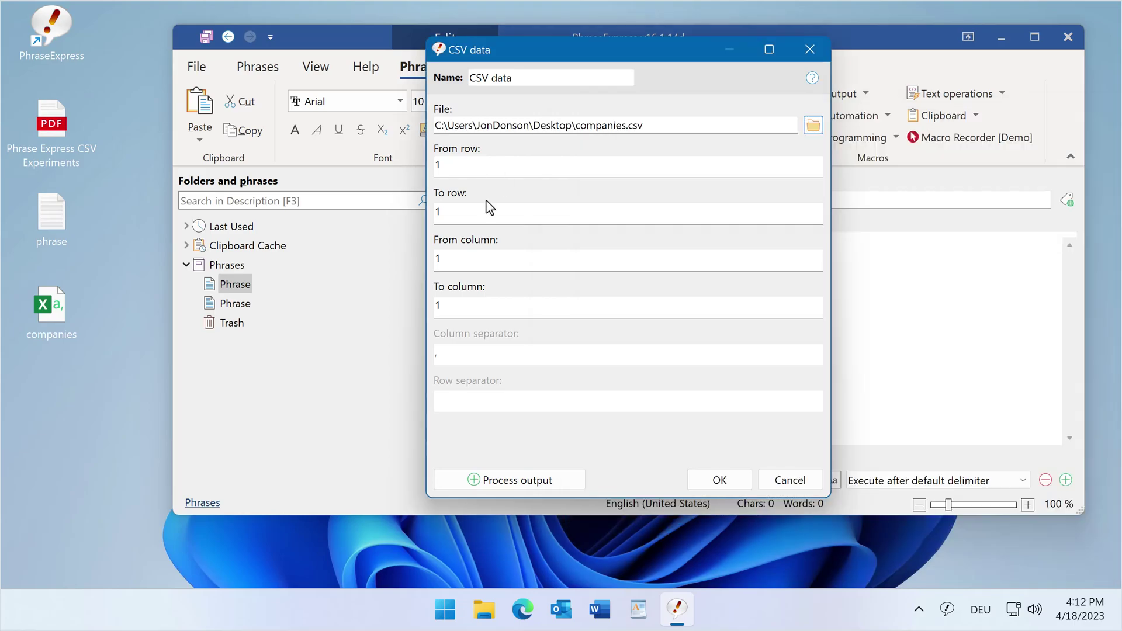
Step: Set both From row and To row of the CSV macro to the counter variable
key(Tab)
key(BackSpace)
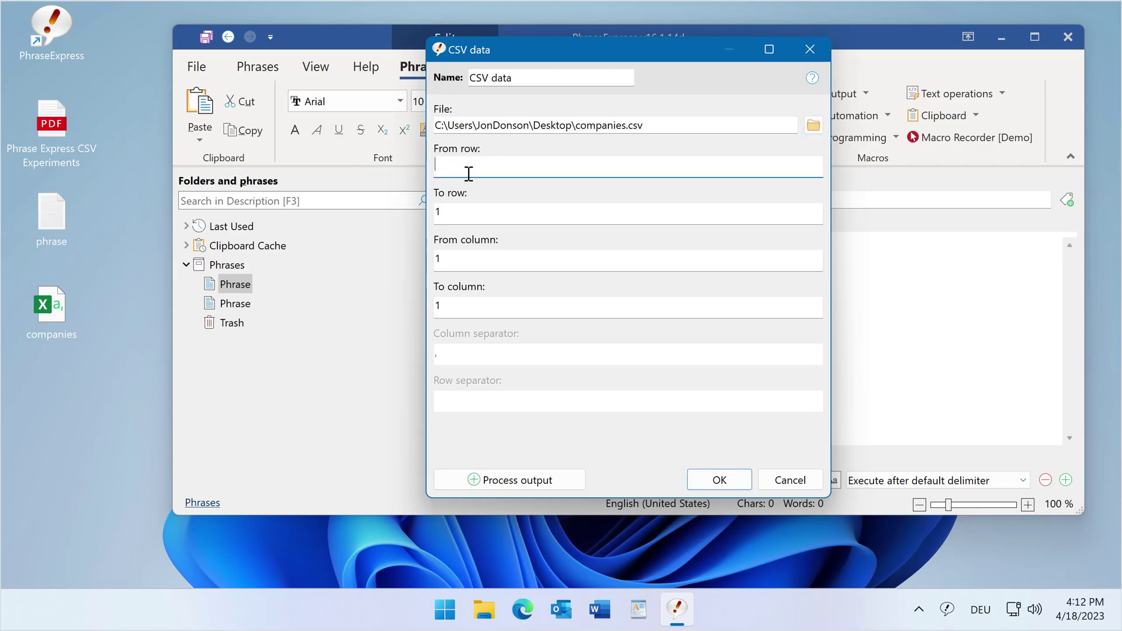
right_click(468, 173)
mouse_move(537, 248)
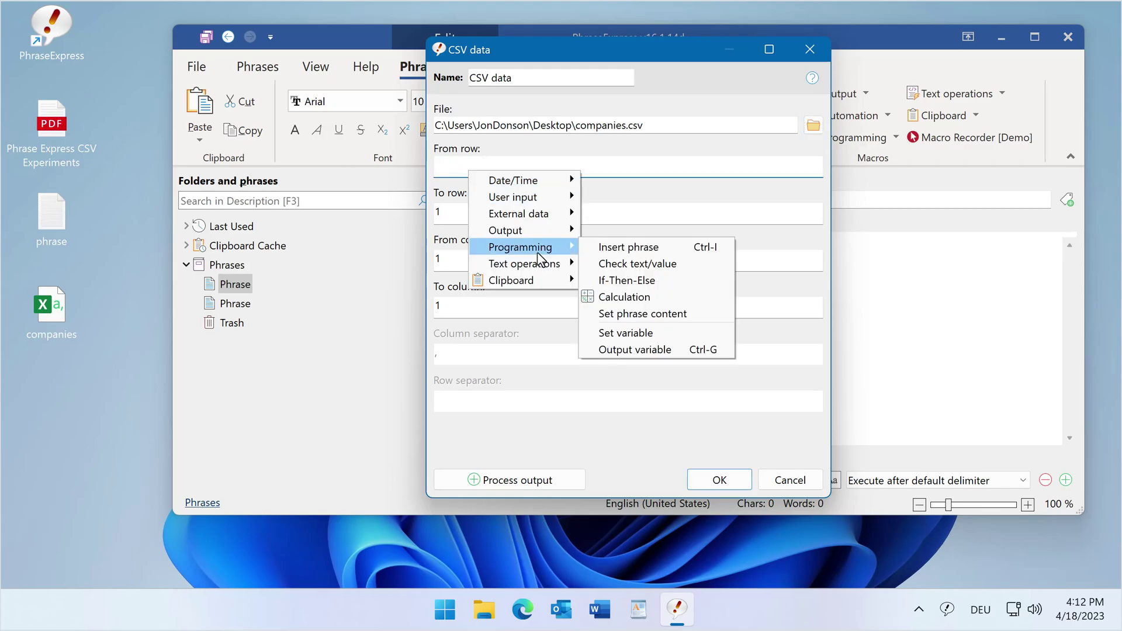
click(647, 350)
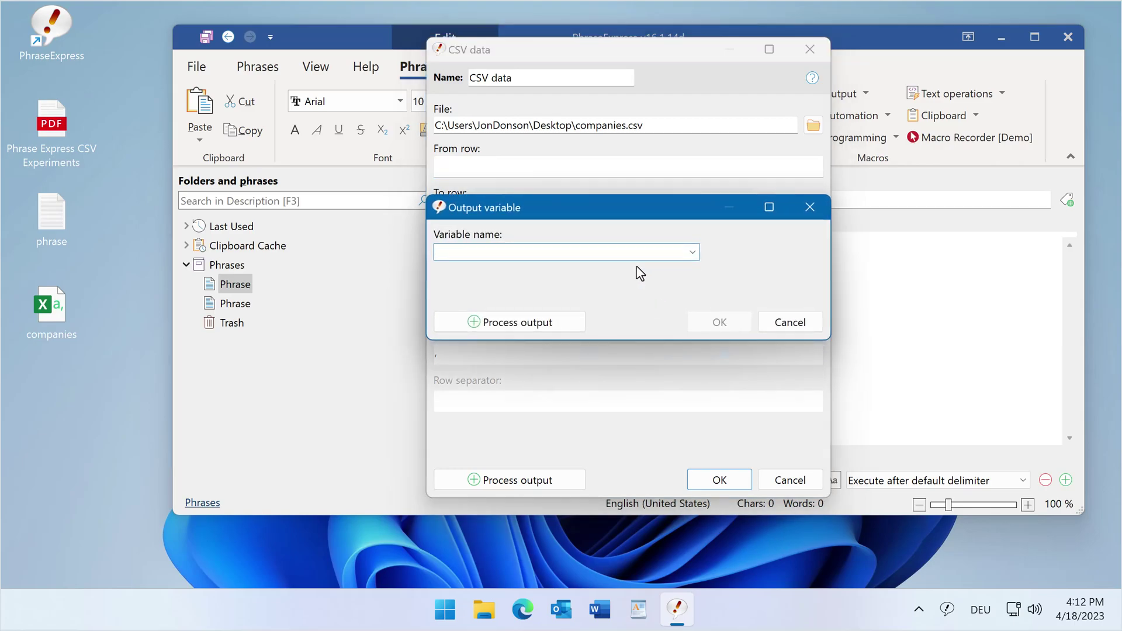
text(counter)
click(721, 323)
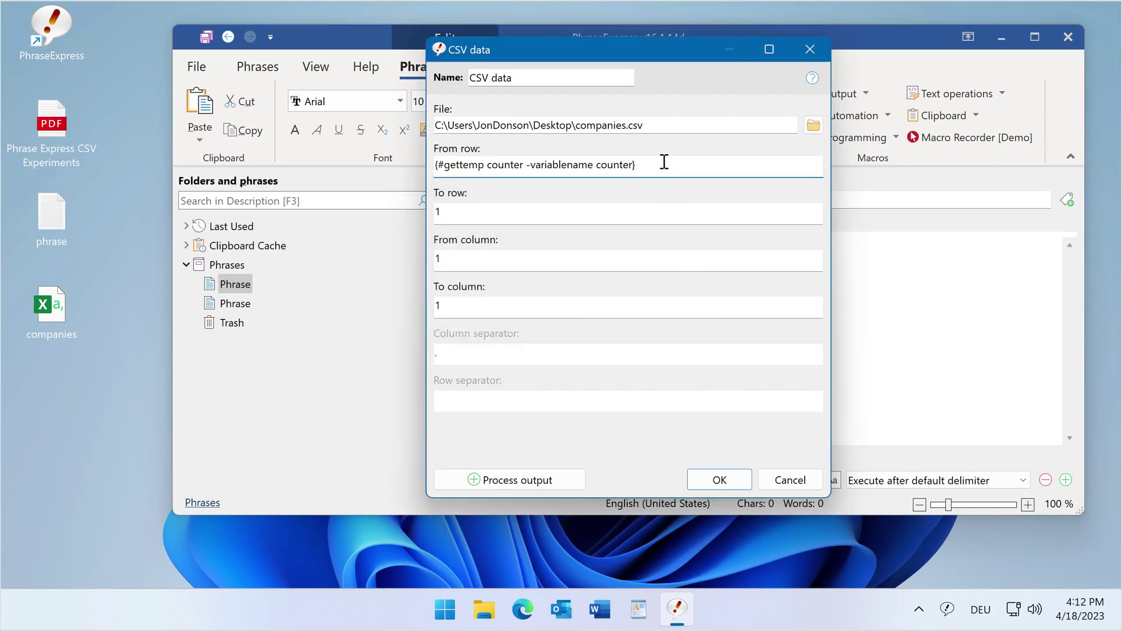
drag(669, 164, 338, 177)
key(ctrl+c)
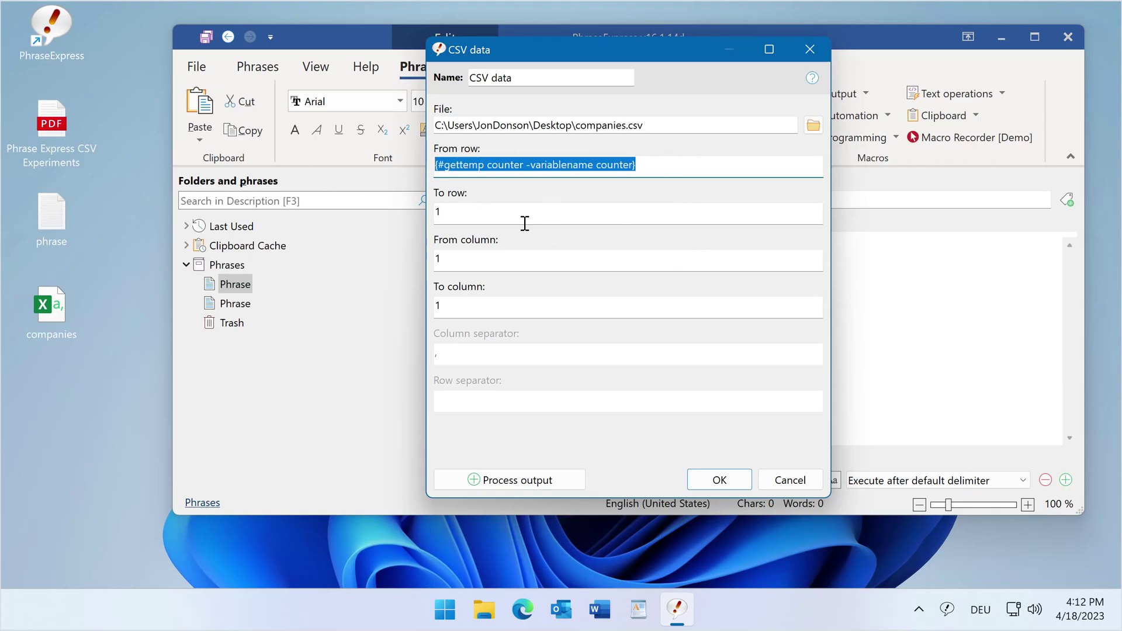
key(Tab)
key(ctrl+v)
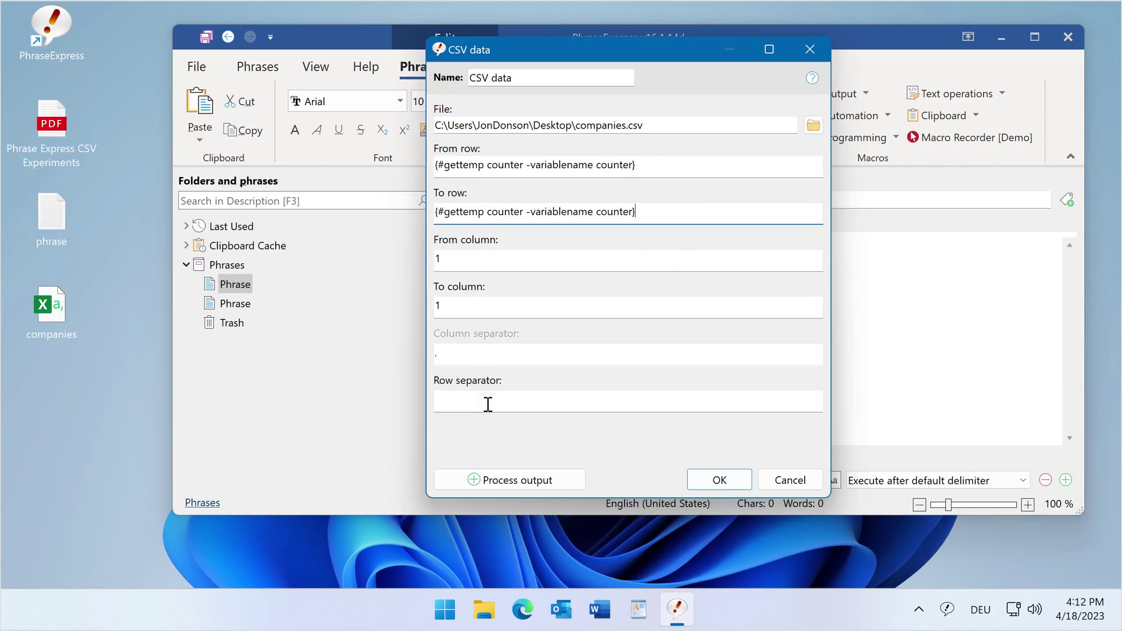
Step: Add a processing step saving the CSV output to variable company, and confirm the macro
click(496, 482)
click(514, 171)
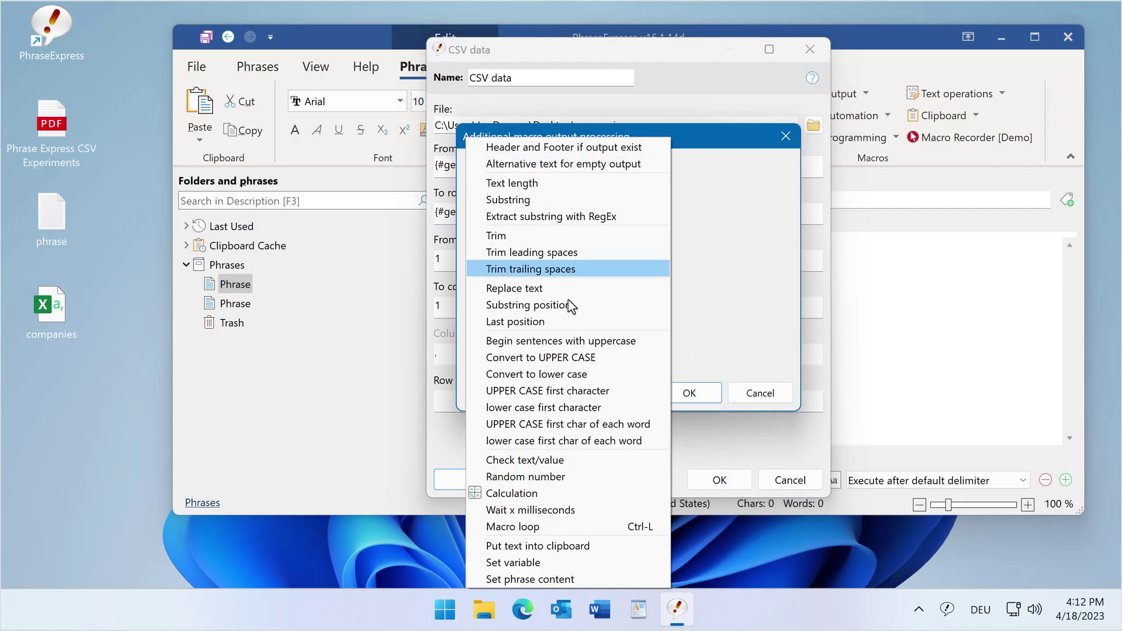
click(557, 561)
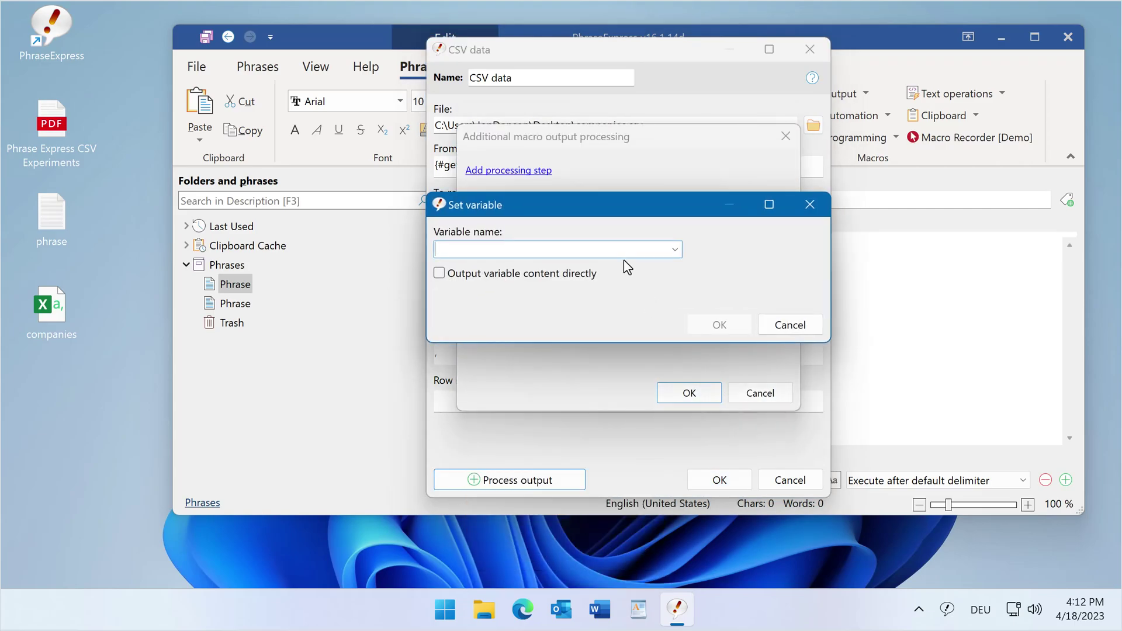
text(company)
click(701, 323)
click(685, 392)
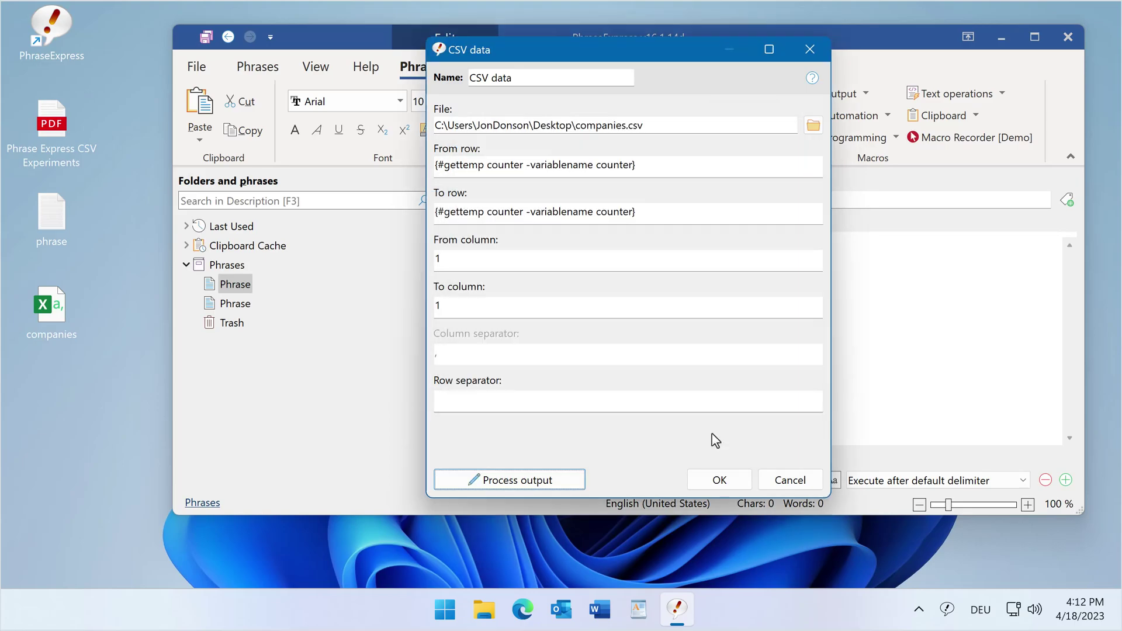
key(Return)
Step: Name the second phrase 'Extract data' and create a new phrase named 'Start'
text(Extract data)
click(244, 263)
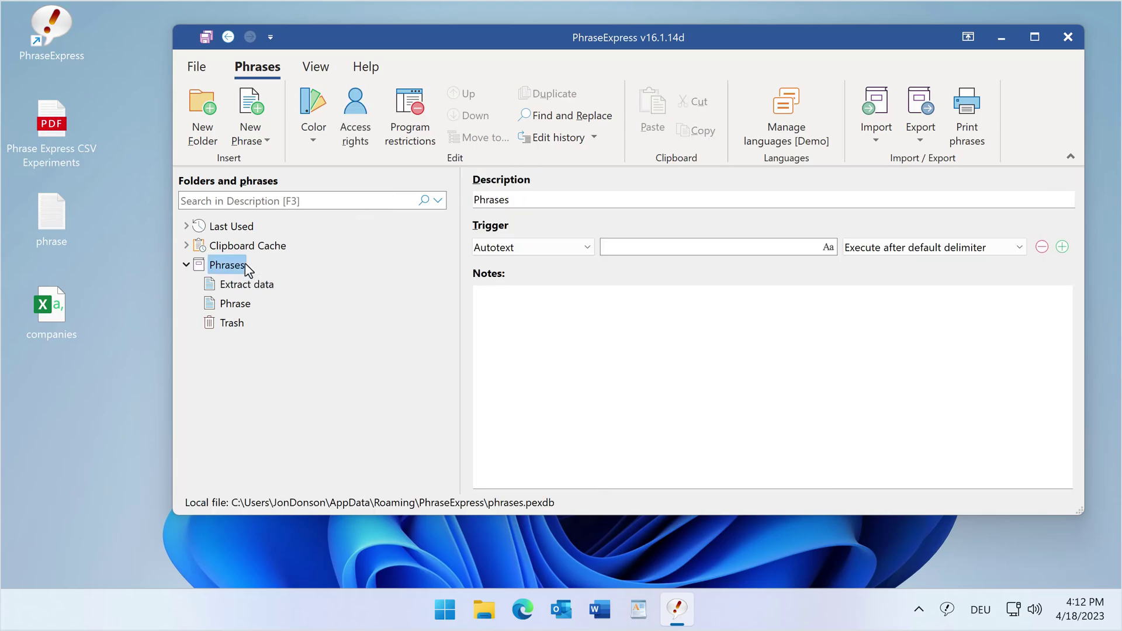
key(ctrl+n)
text(Start)
Step: Make the Start phrase set variable counter to 1
click(726, 303)
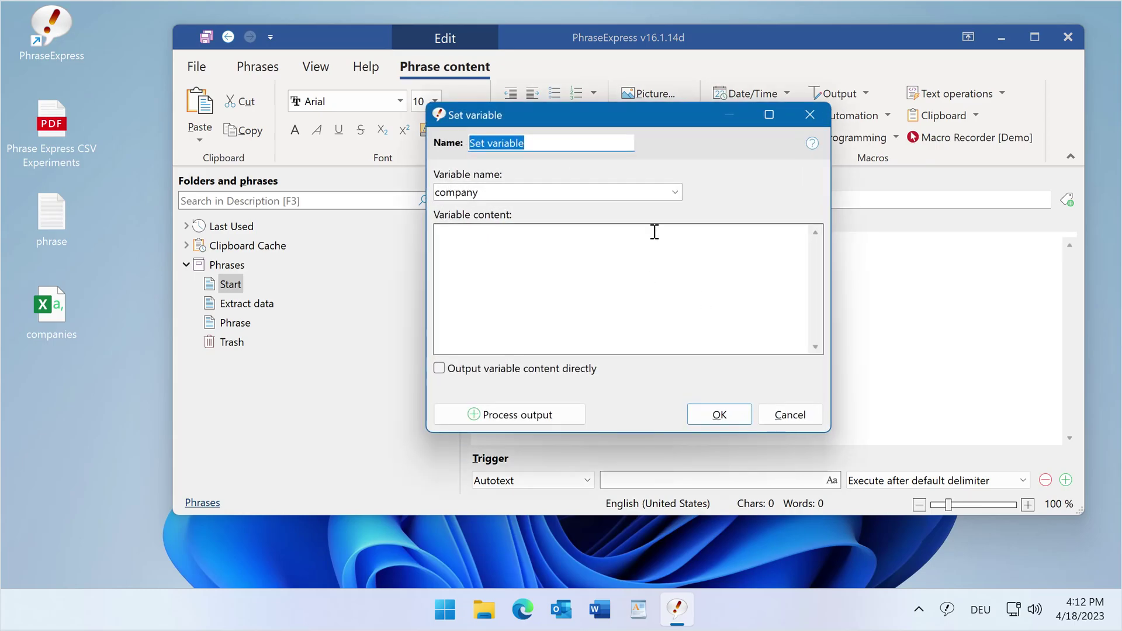
click(675, 192)
click(671, 208)
text(counter)
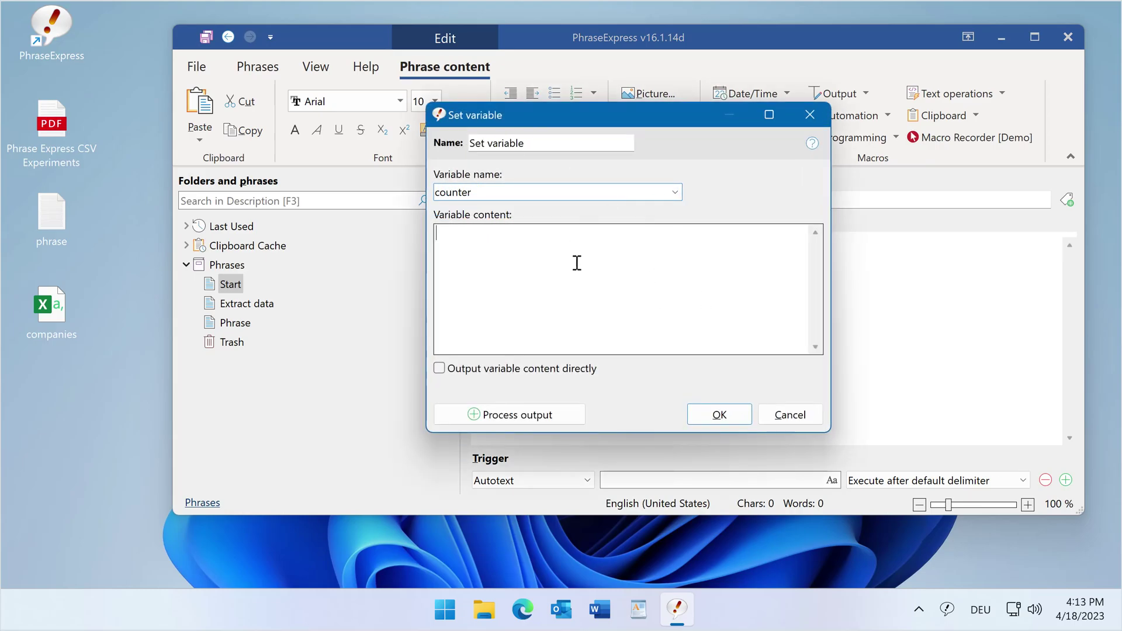
click(714, 414)
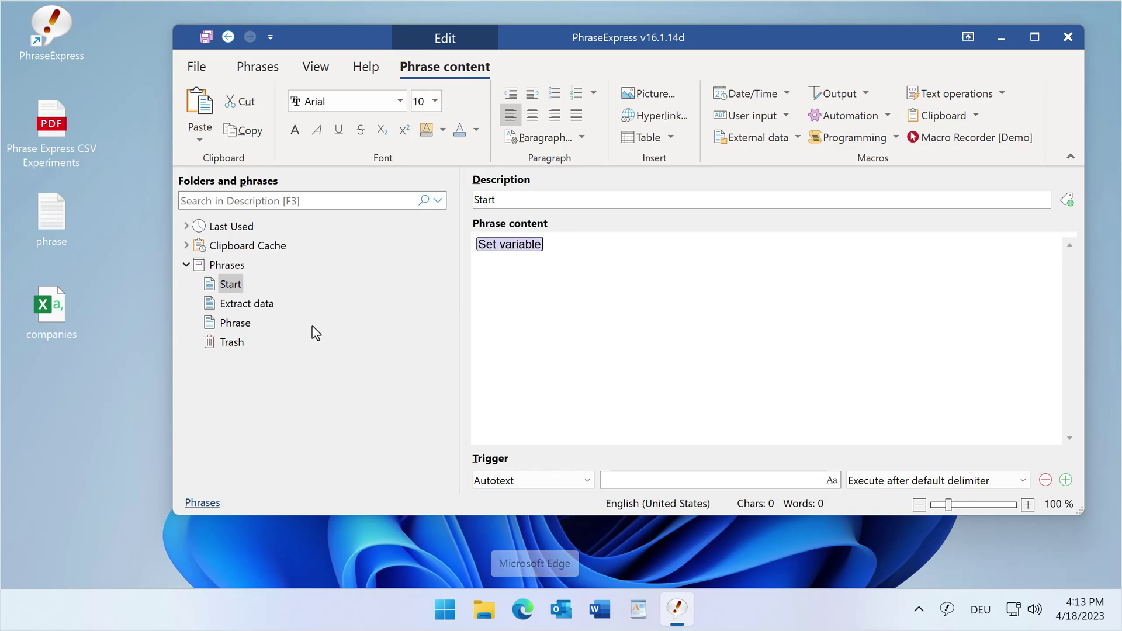
Step: Insert the Extract data phrase after the counter tag in Start, reviewing both tags unchanged
drag(246, 303, 611, 263)
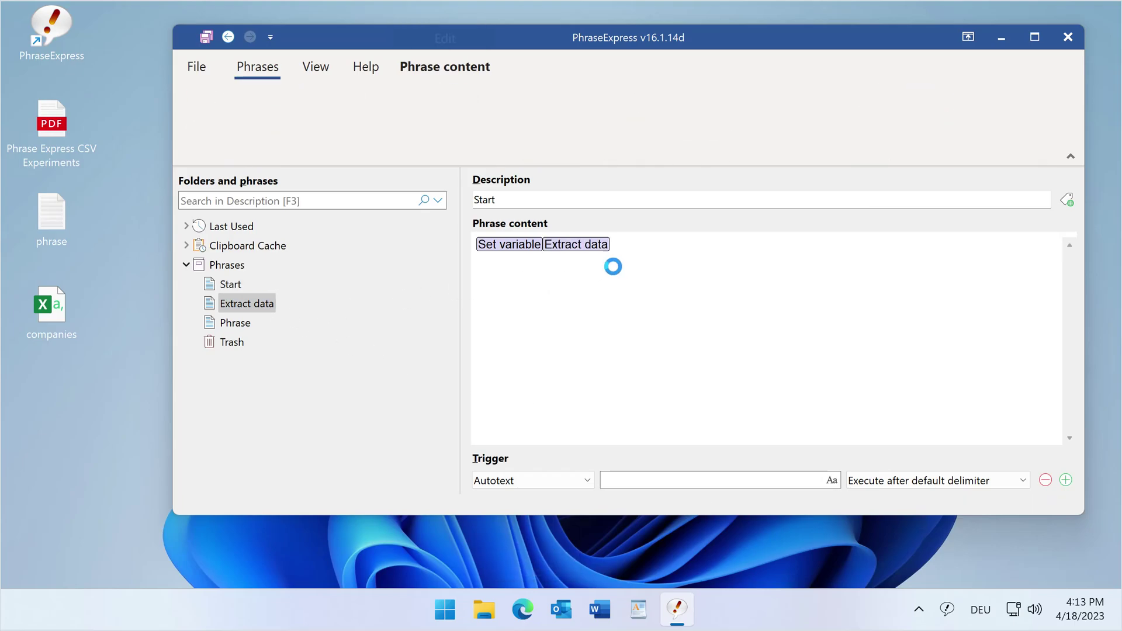
click(505, 254)
double_click(506, 260)
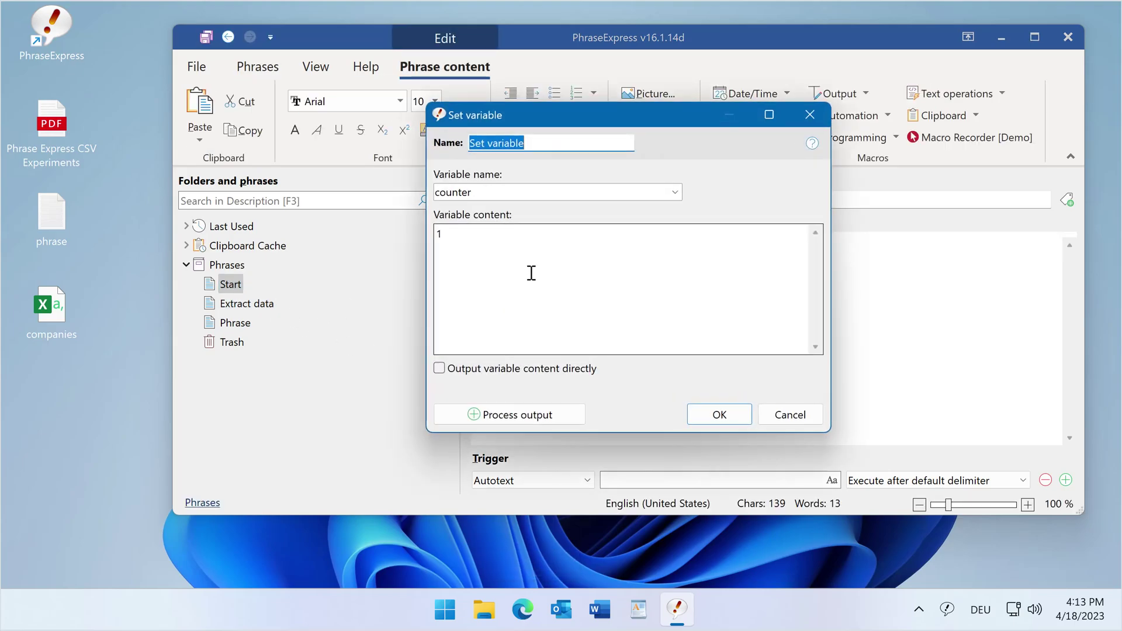
click(720, 408)
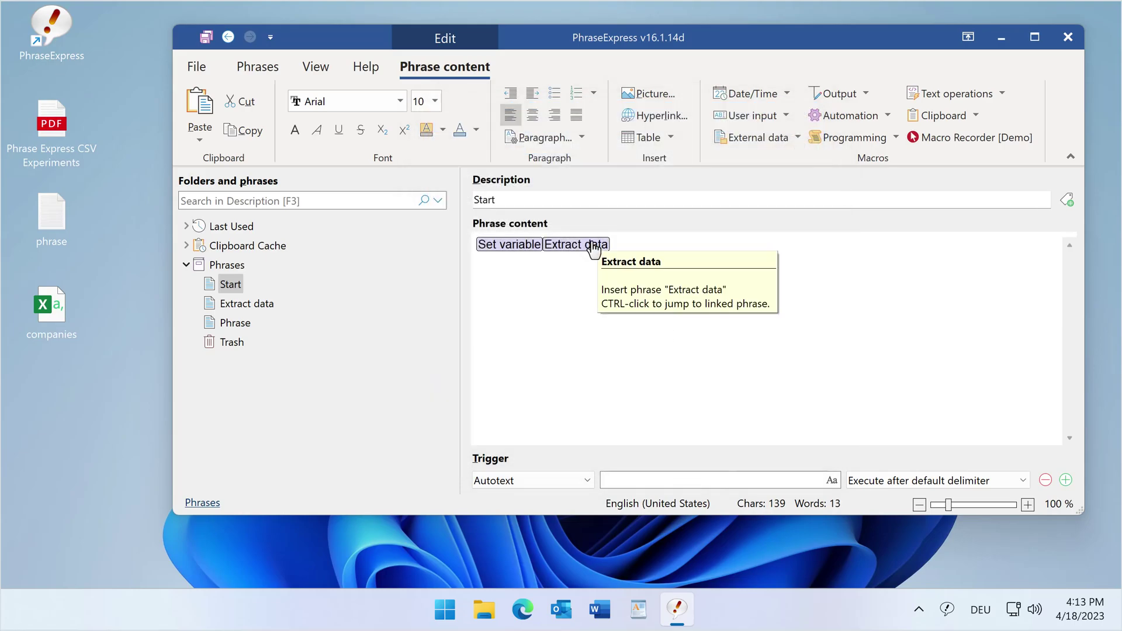
double_click(592, 241)
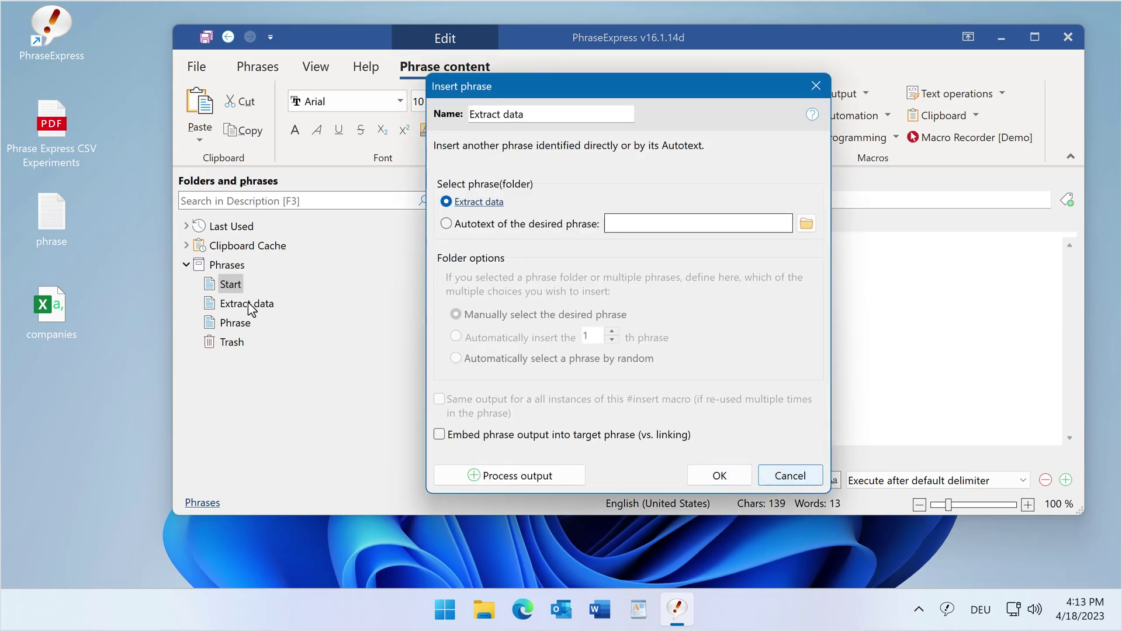
click(790, 473)
double_click(500, 250)
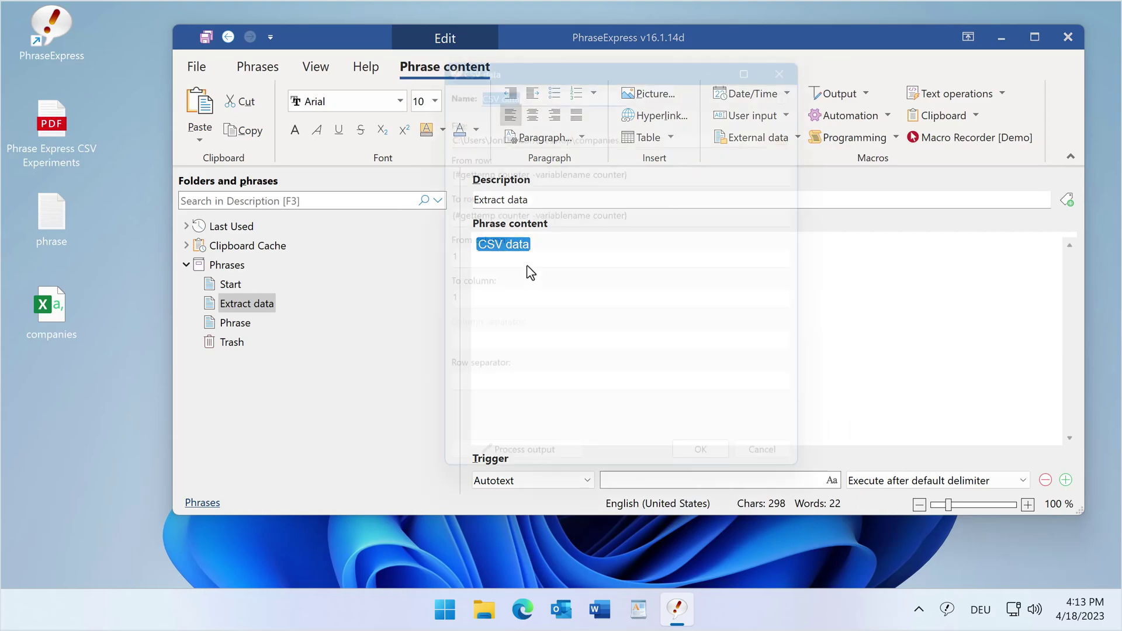
Step: Check the CSV macro's counter row, then insert a Set variable macro after CSV data
double_click(633, 164)
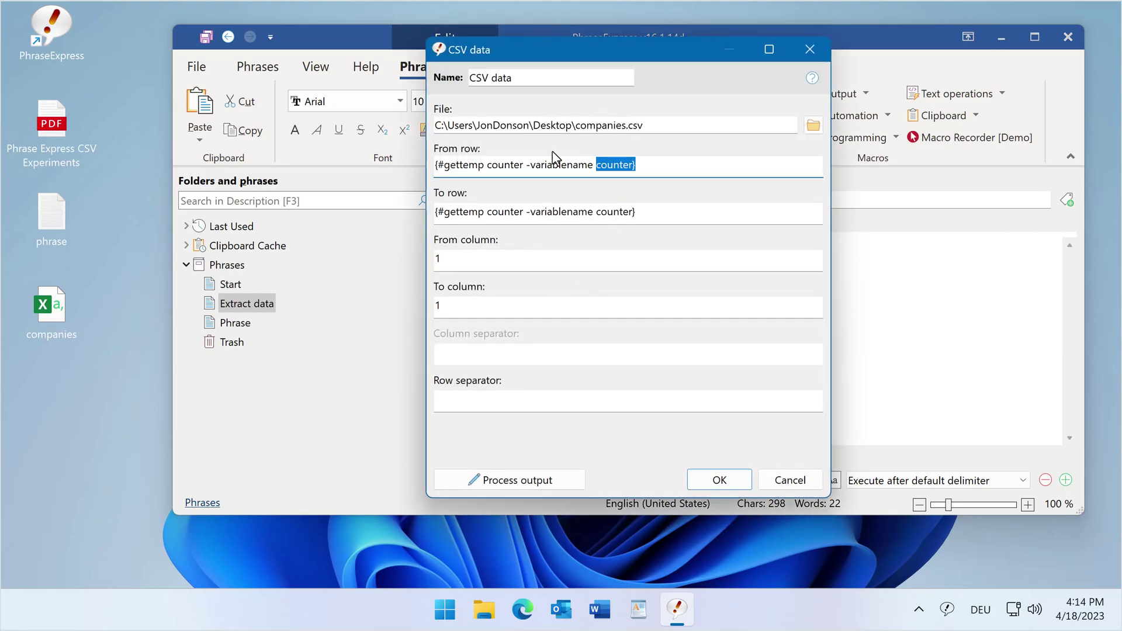
click(701, 480)
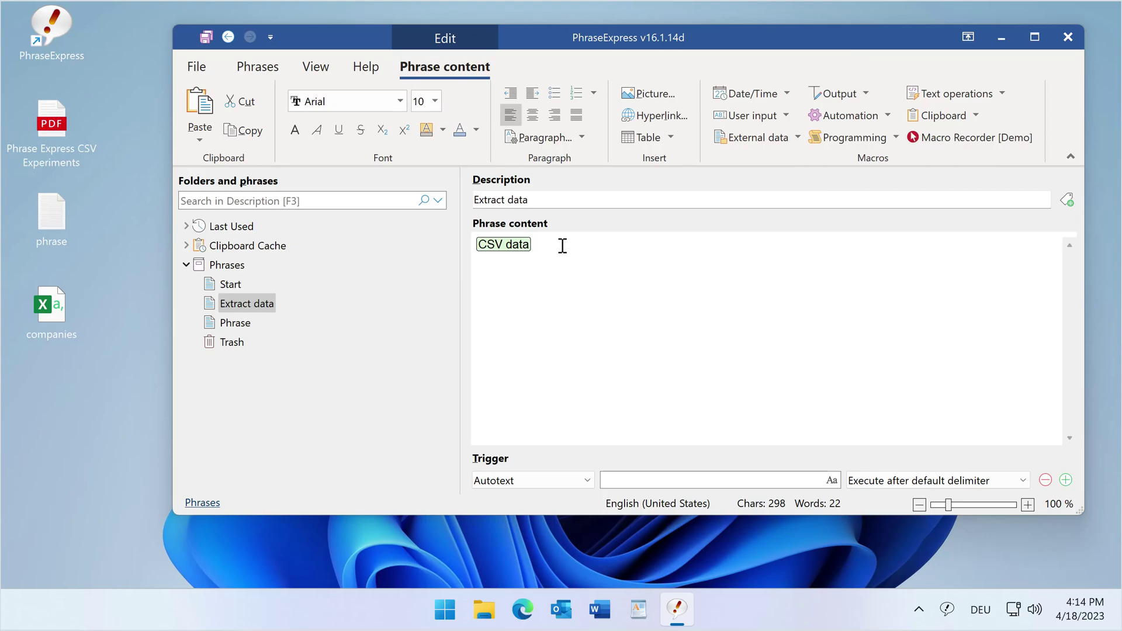
right_click(562, 245)
click(568, 242)
right_click(569, 242)
mouse_move(759, 249)
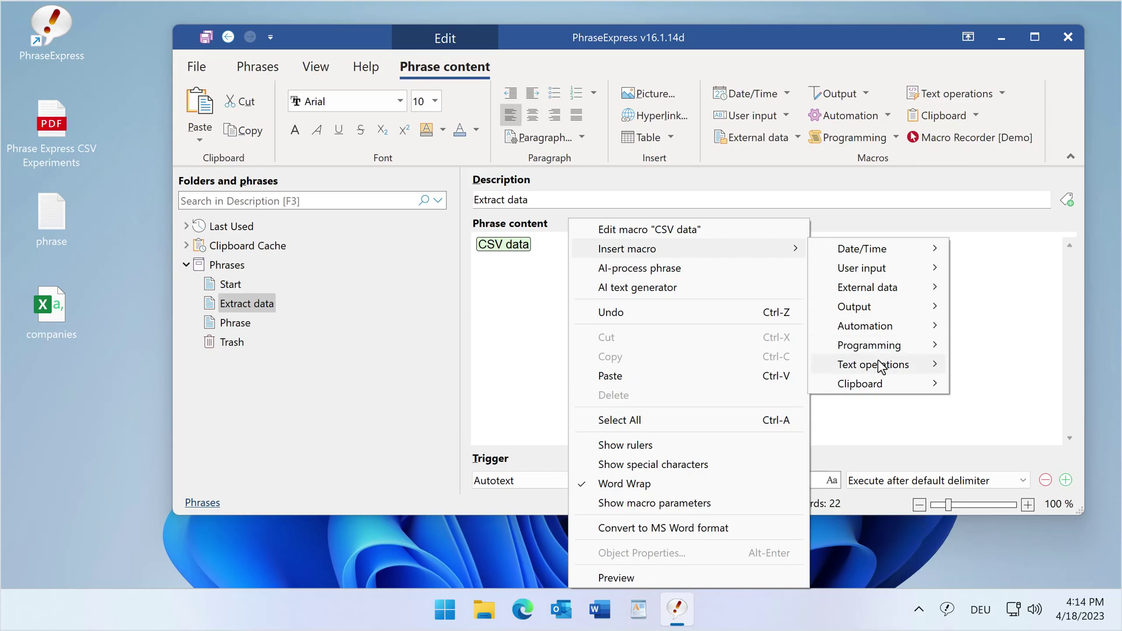
mouse_move(902, 350)
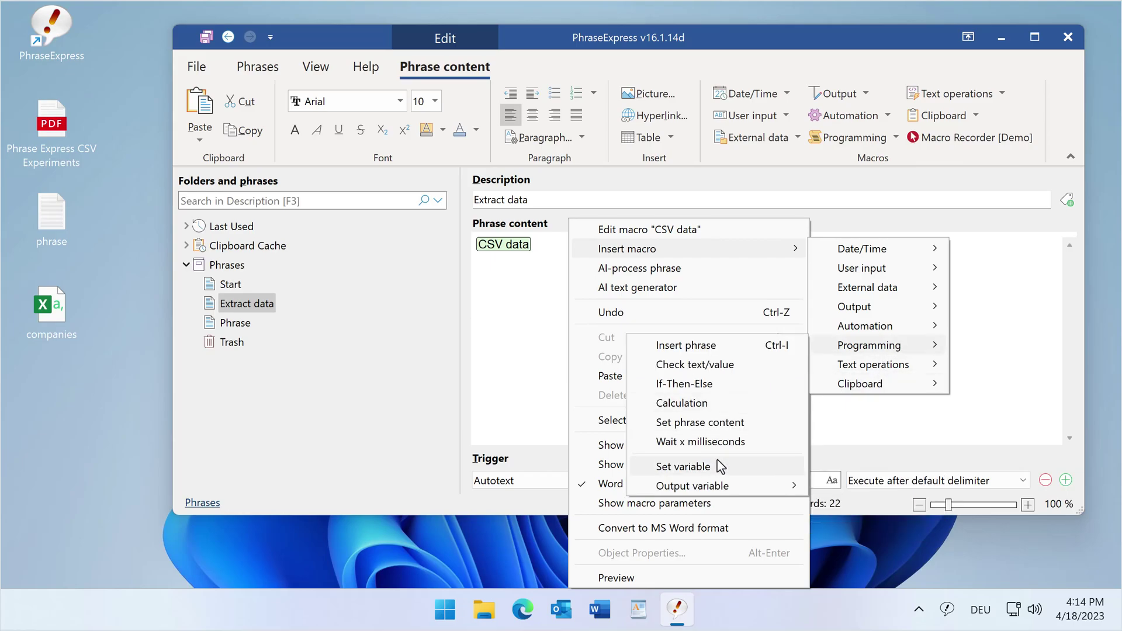
click(719, 465)
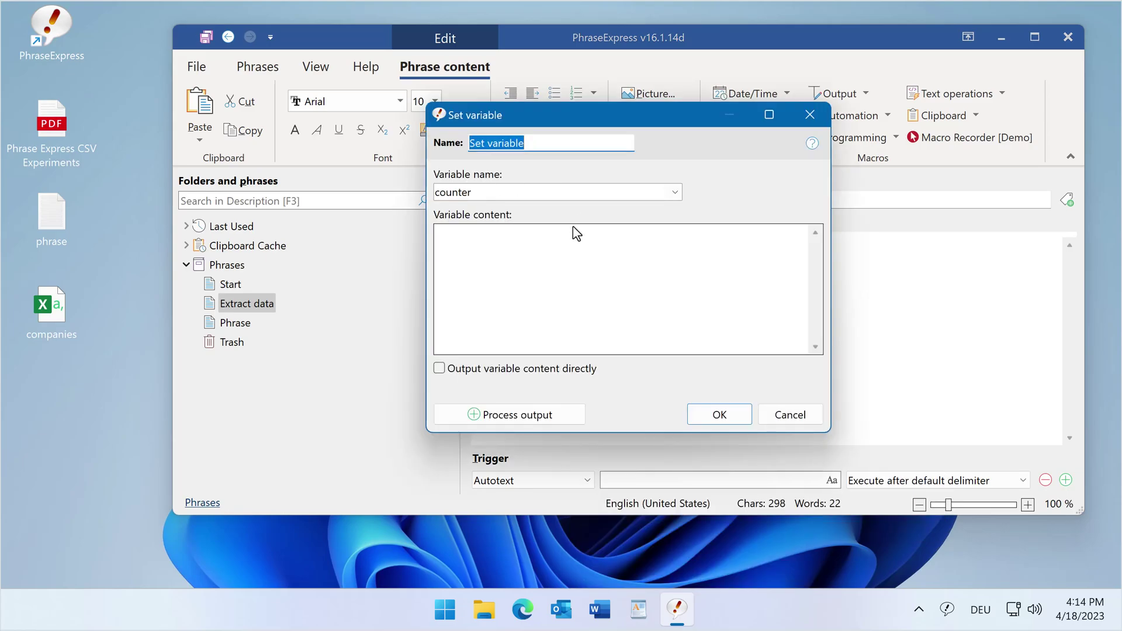
Step: Make the variable content the calculation counter+1
click(567, 246)
right_click(568, 247)
mouse_move(631, 339)
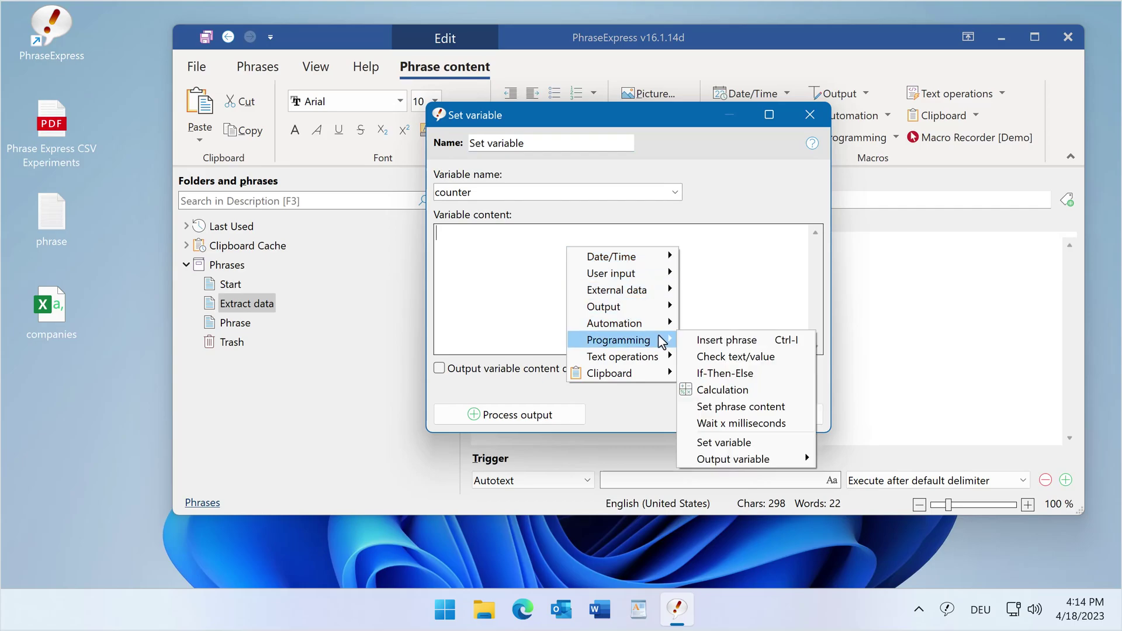
click(730, 389)
right_click(469, 195)
mouse_move(546, 288)
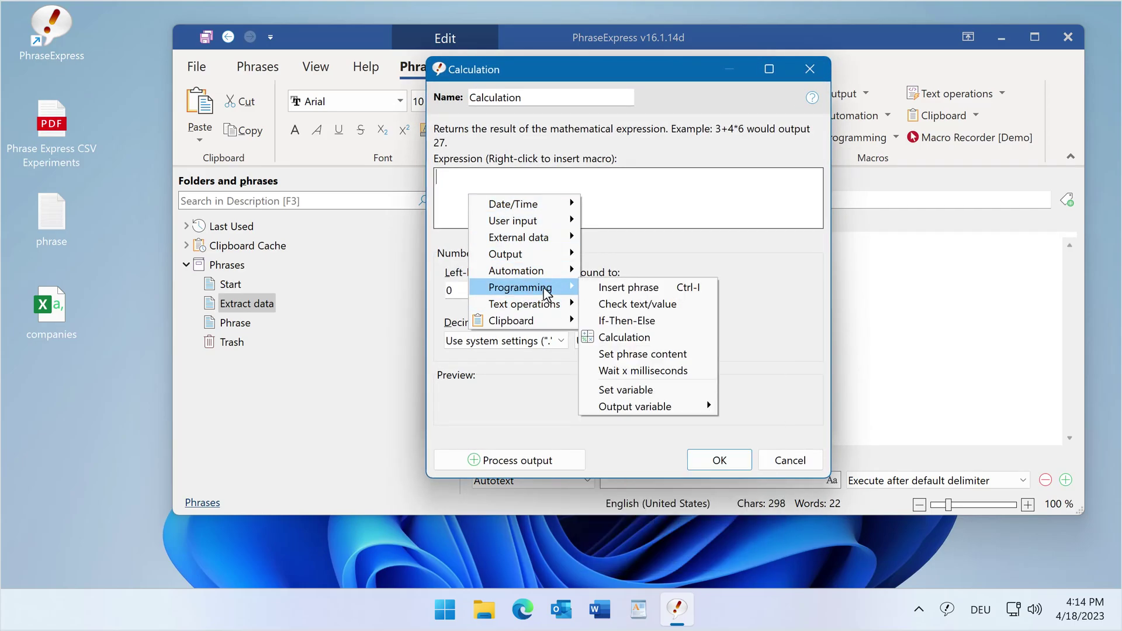
mouse_move(690, 406)
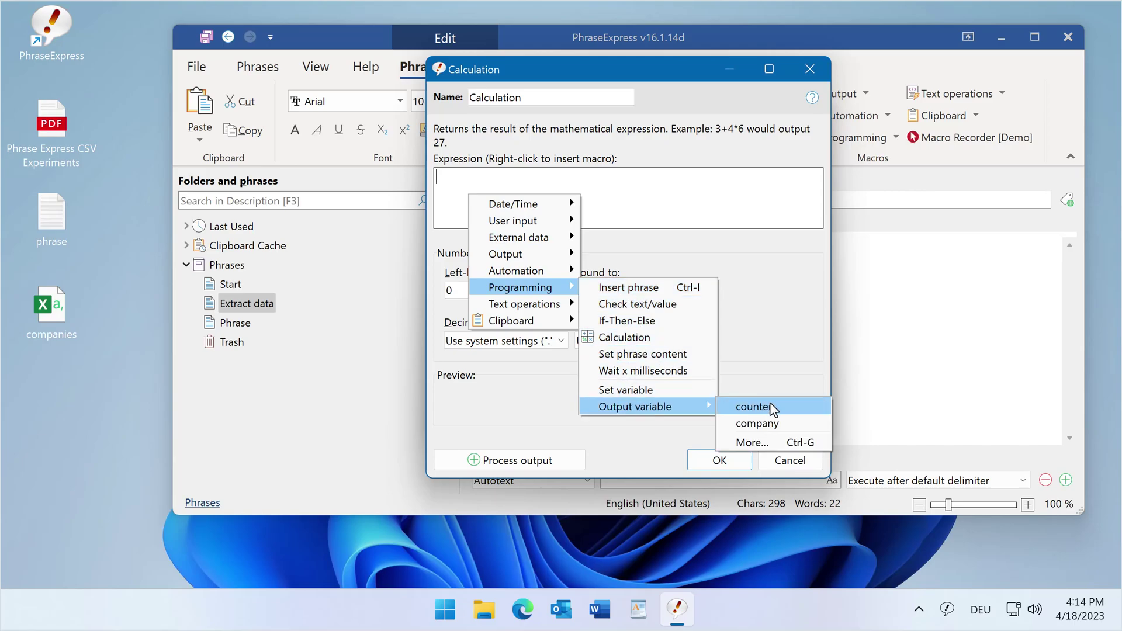
click(753, 406)
text(+1)
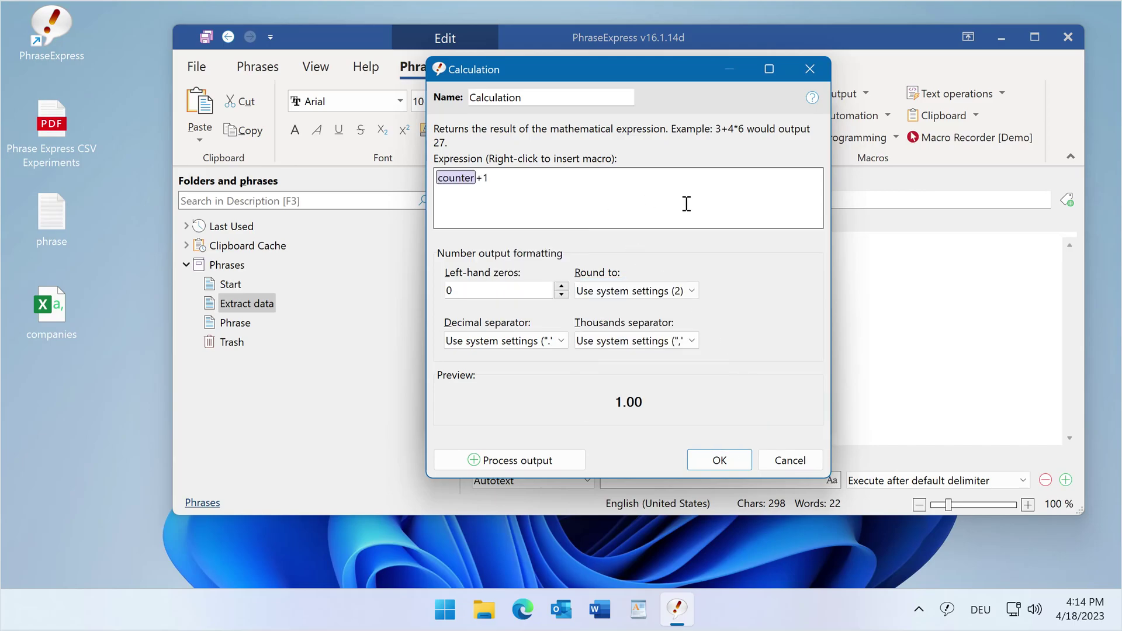
Step: Round the calculation to 0 digits with no thousands and empty decimal separator, then confirm
click(647, 291)
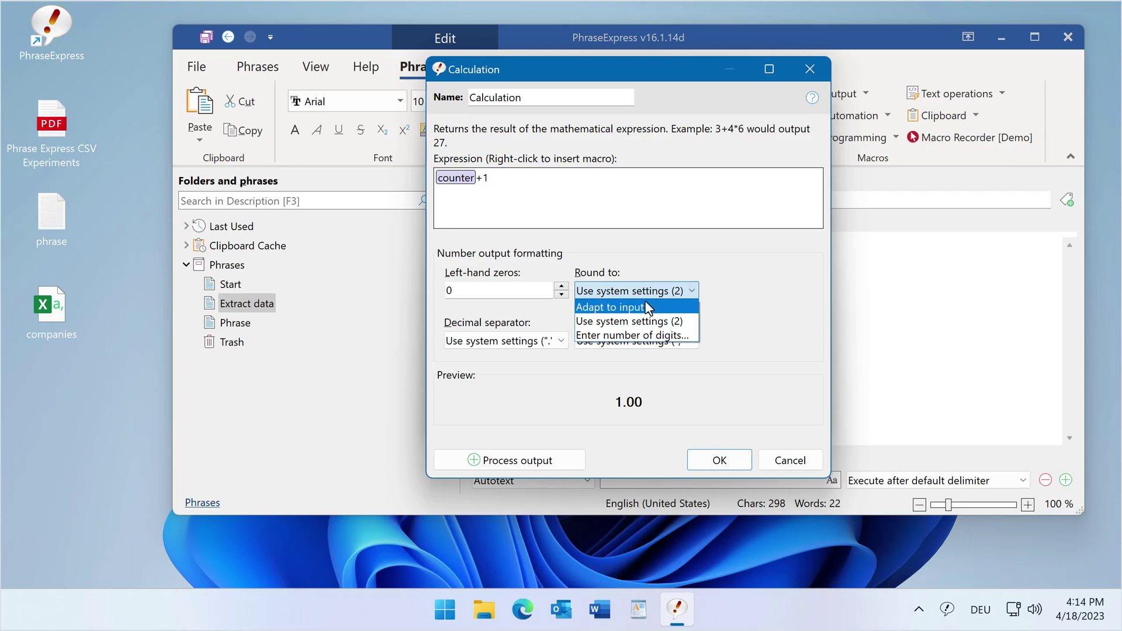
click(649, 335)
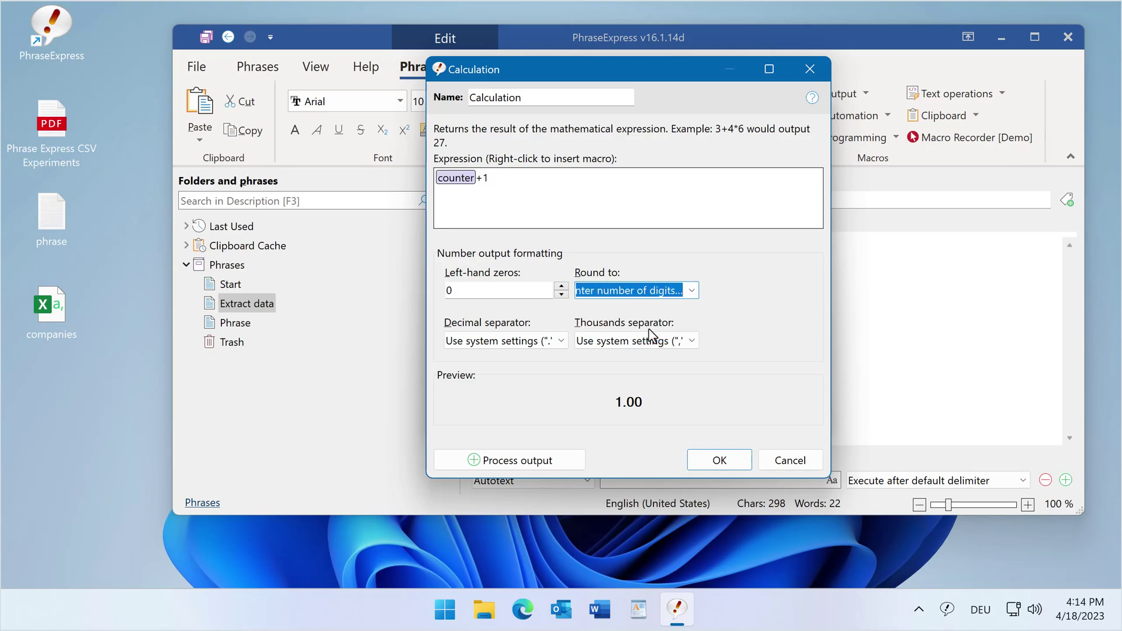
text(0)
click(651, 339)
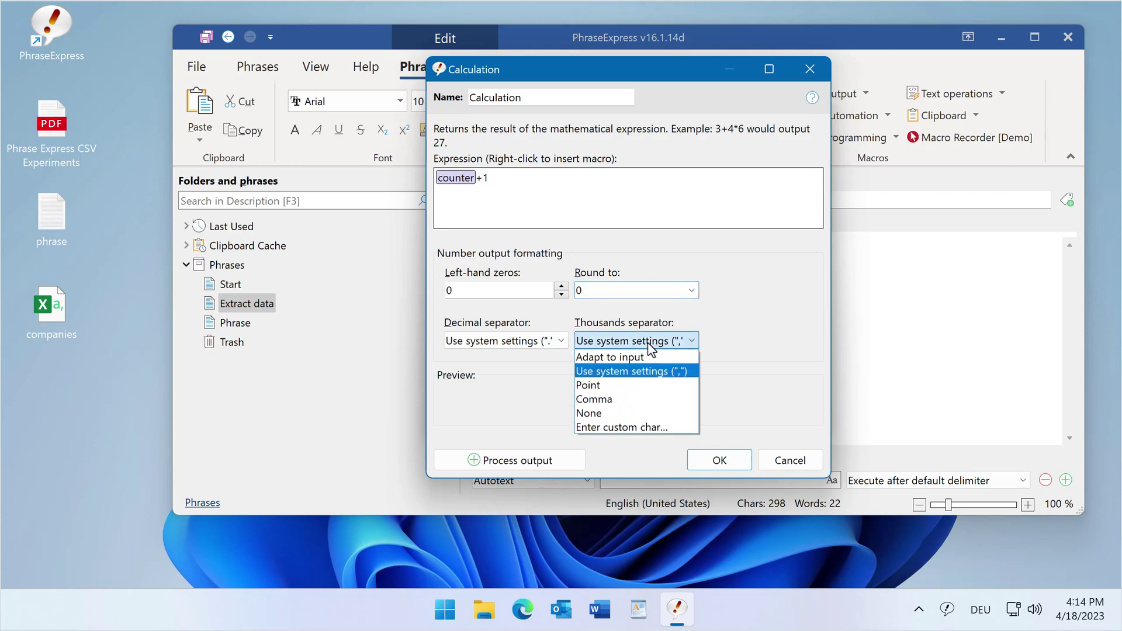
click(640, 413)
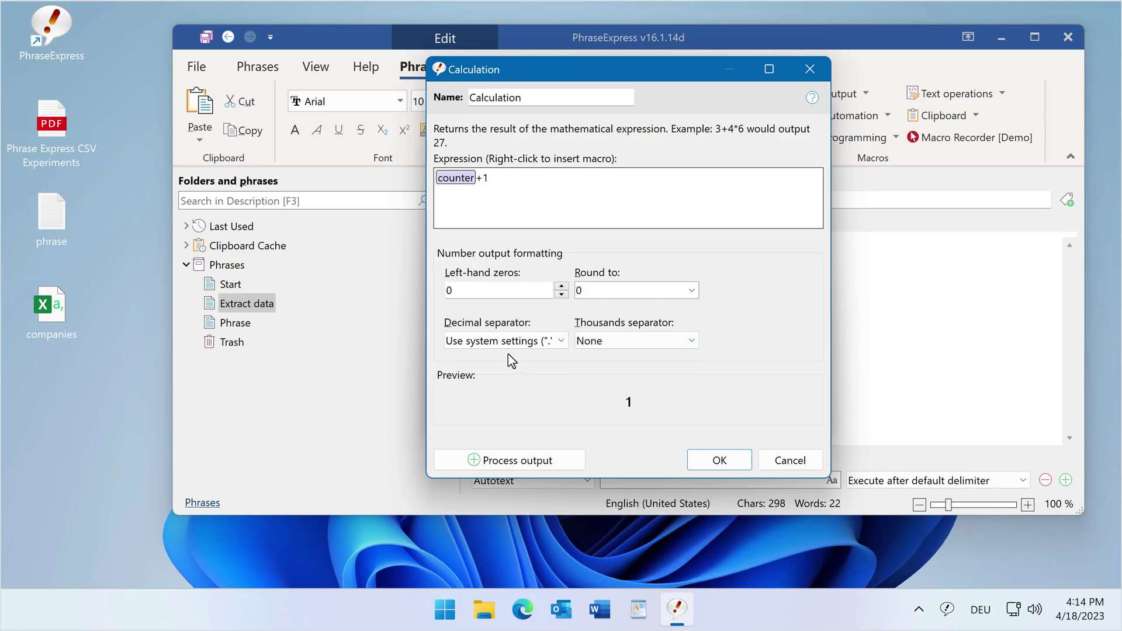
click(508, 344)
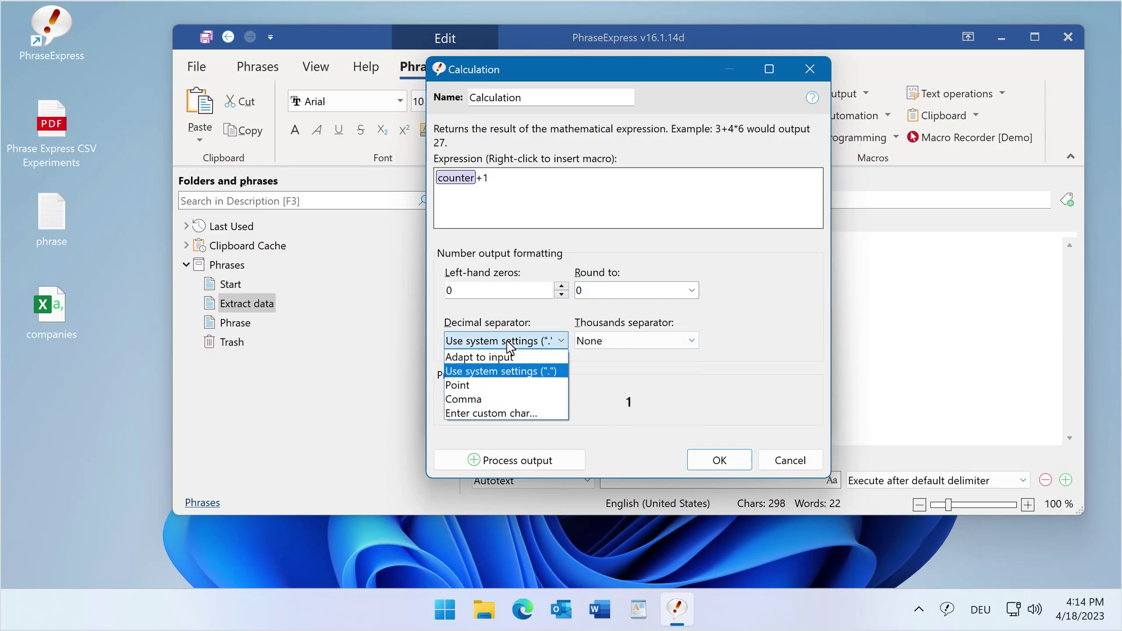
click(511, 412)
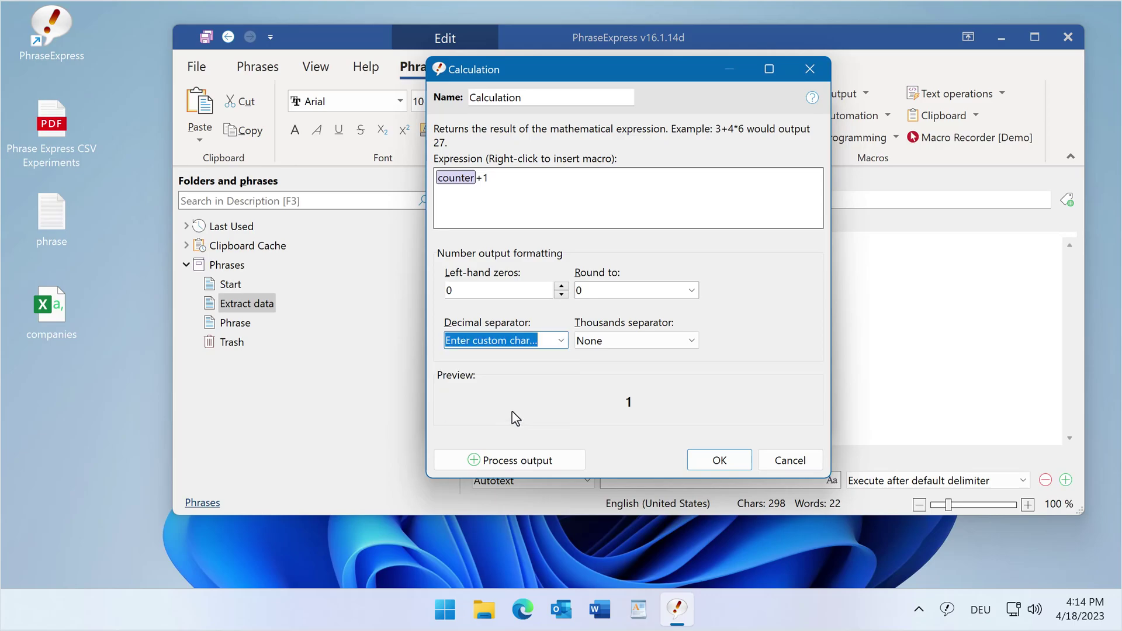
key(Delete)
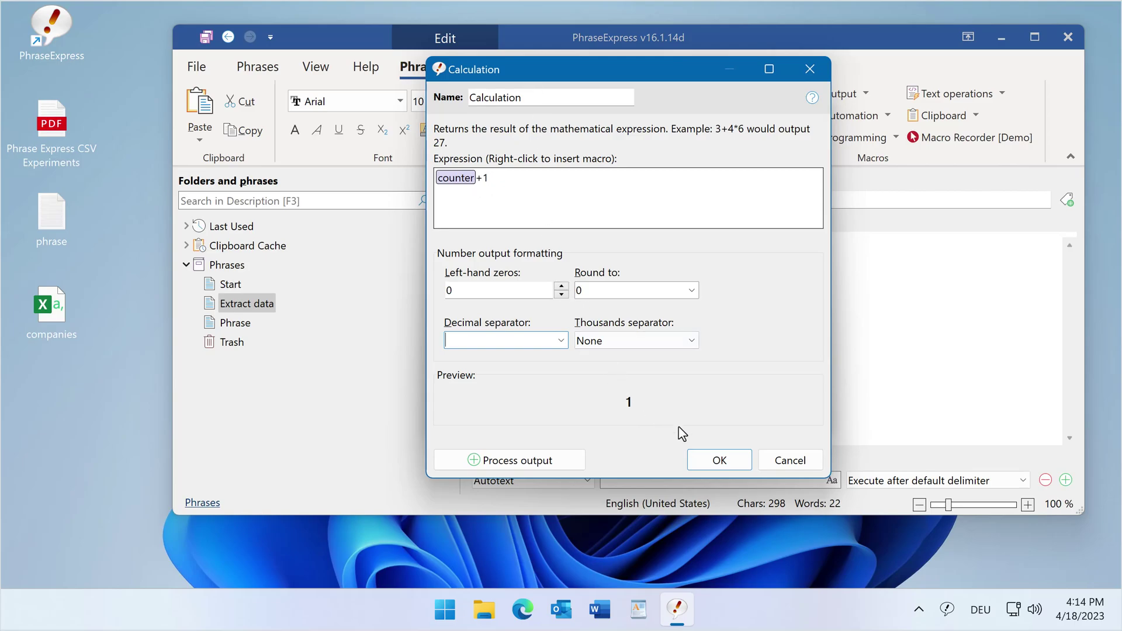
click(711, 460)
click(712, 418)
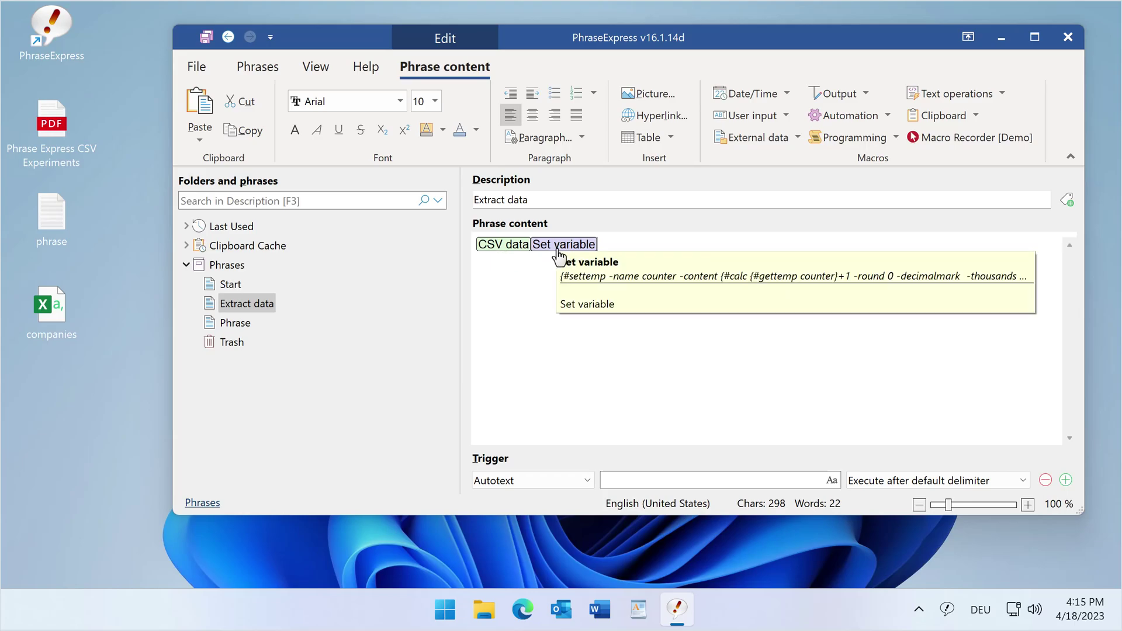
Step: Replace the first [COMPANY] placeholder with the company variable field
click(237, 327)
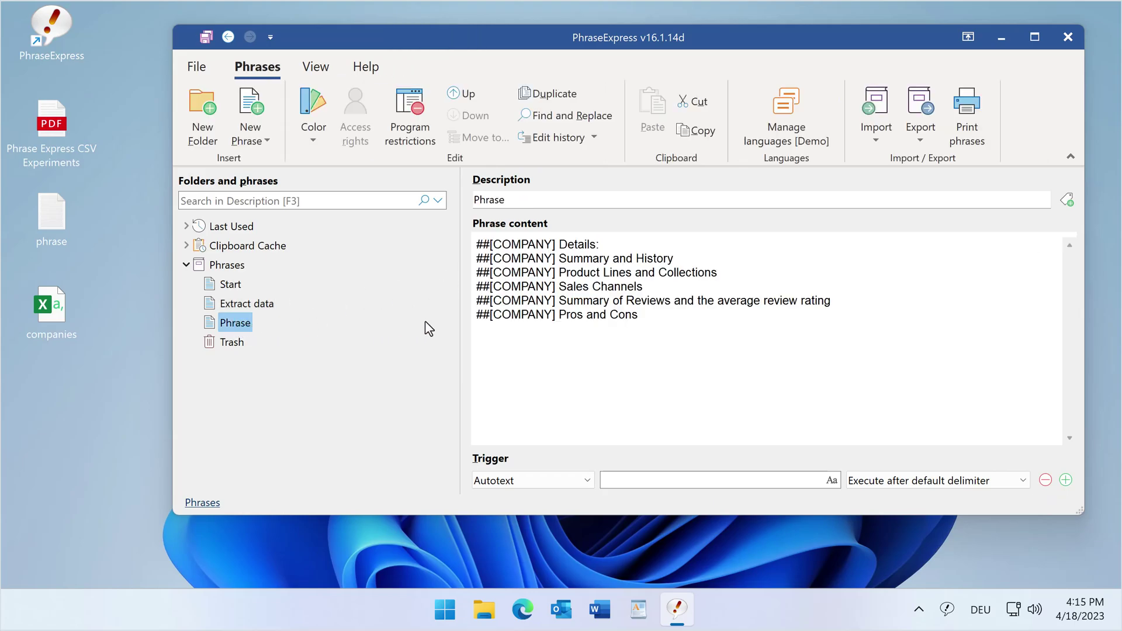
drag(488, 245, 557, 250)
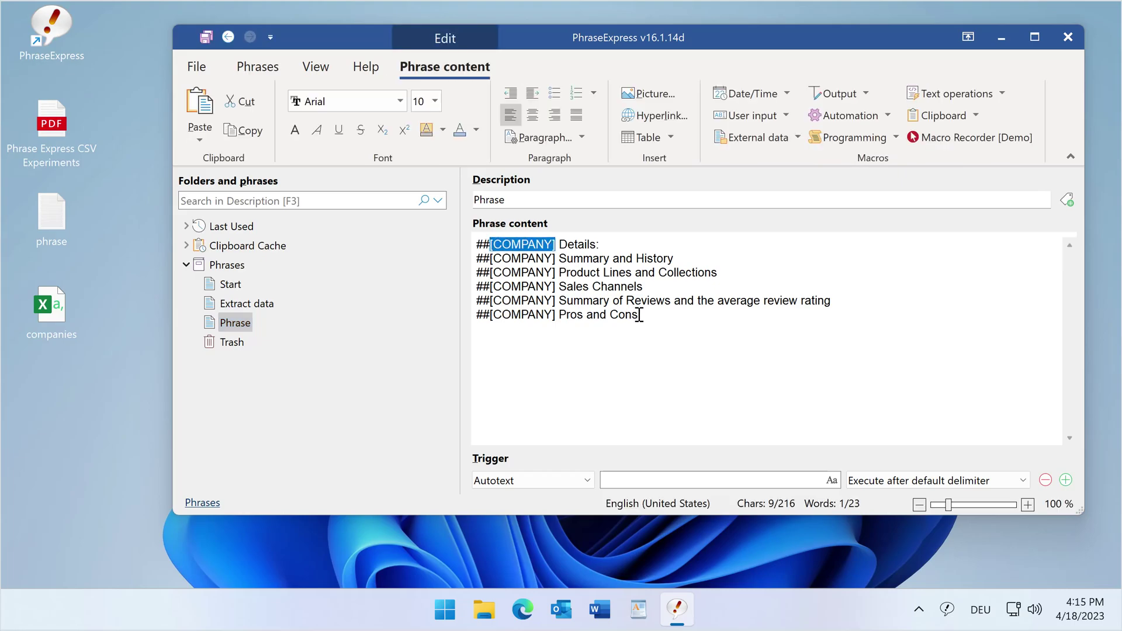
click(692, 252)
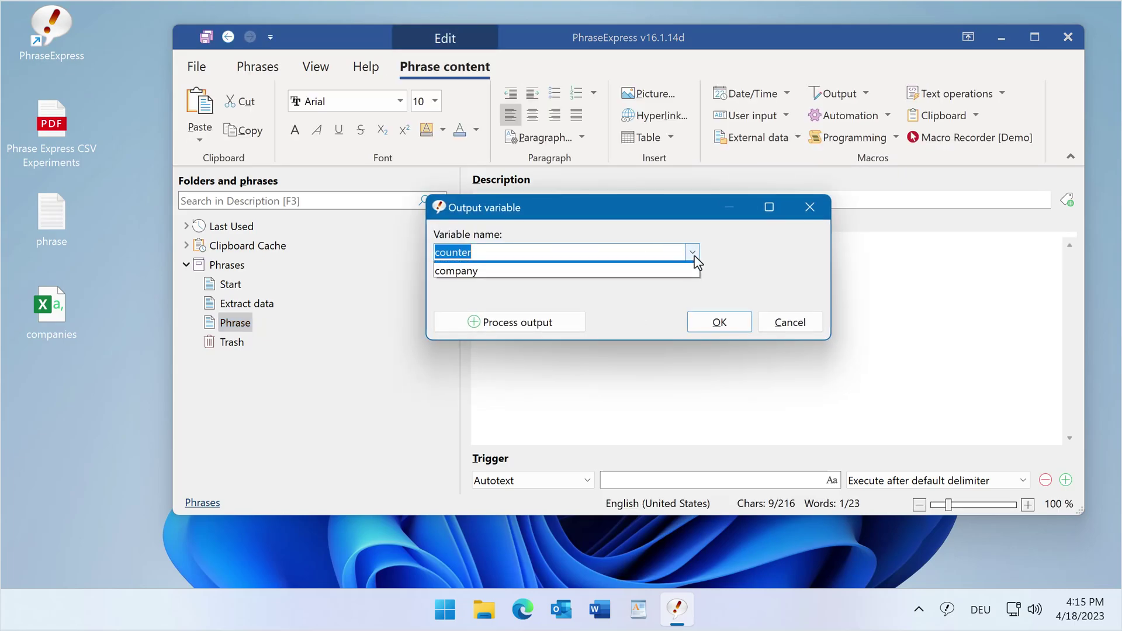
click(672, 283)
click(713, 320)
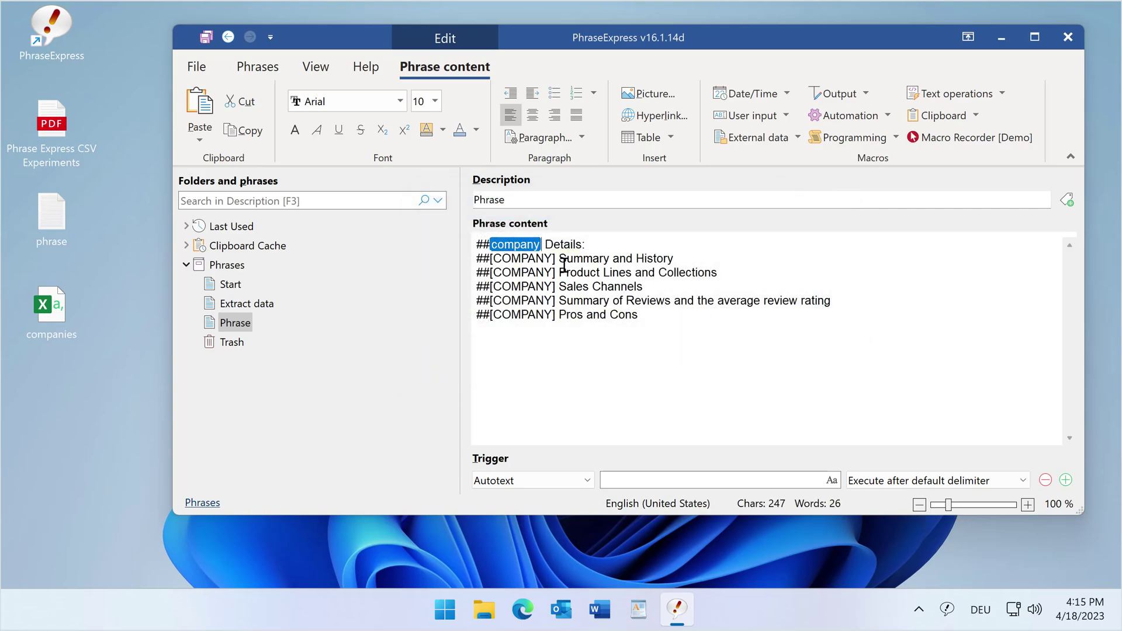
Step: Paste the company field over the remaining [COMPANY] placeholders, declining formatted paste
drag(555, 257, 490, 258)
key(ctrl+v)
click(410, 309)
click(818, 338)
key(ctrl+v)
key(ctrl+v)
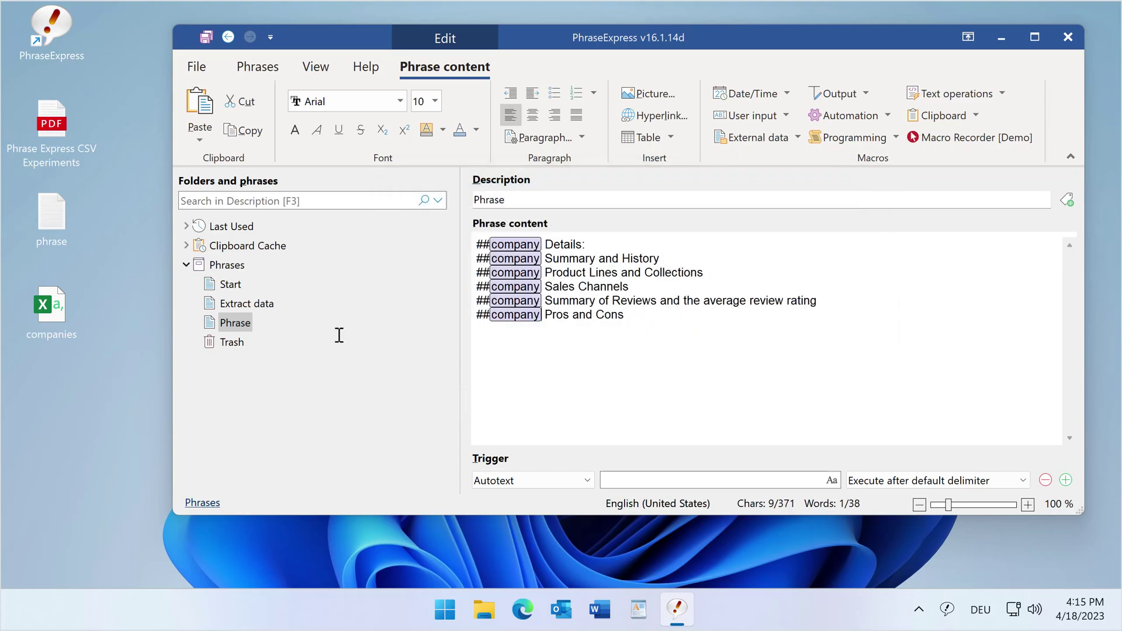
click(272, 339)
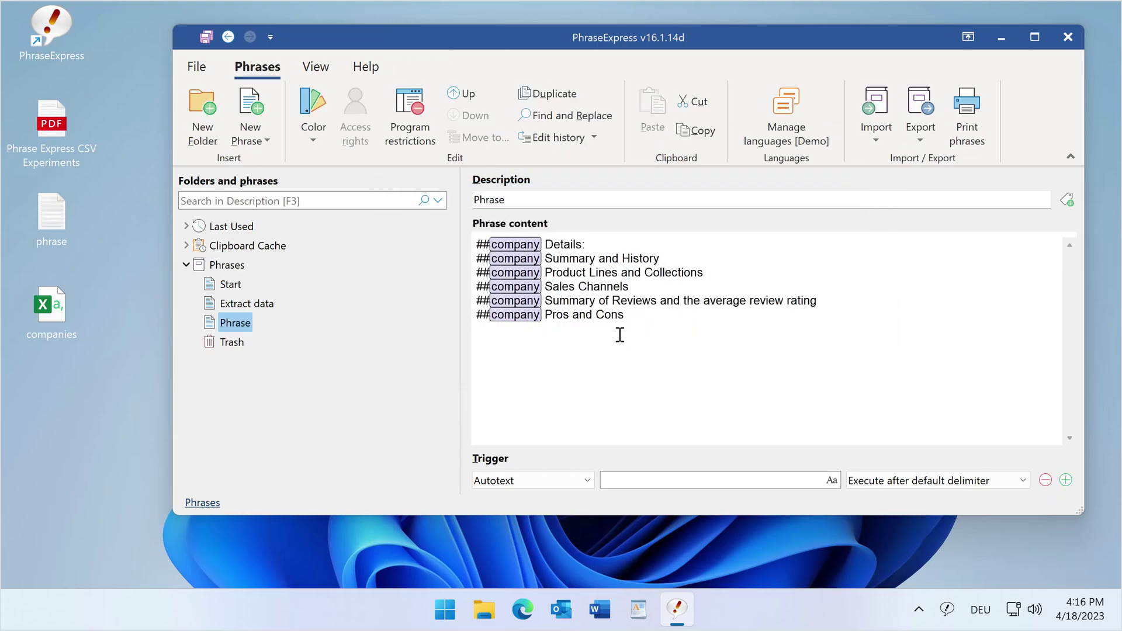
Step: Select the whole template text and cut it out of the phrase
click(652, 318)
key(ctrl+a)
key(ctrl+c)
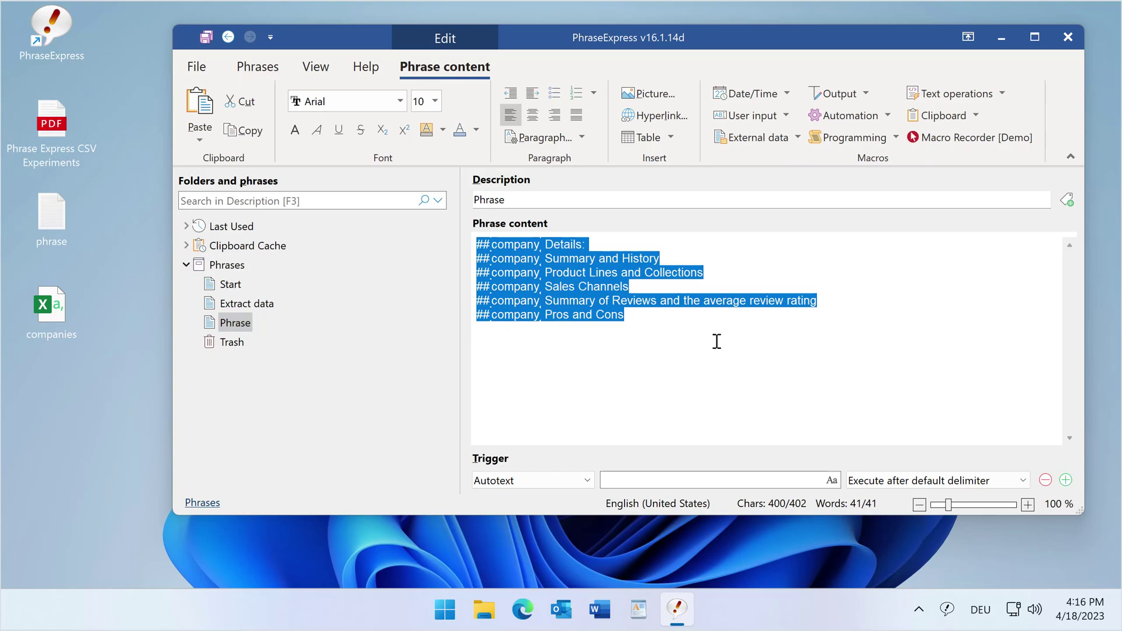
key(Delete)
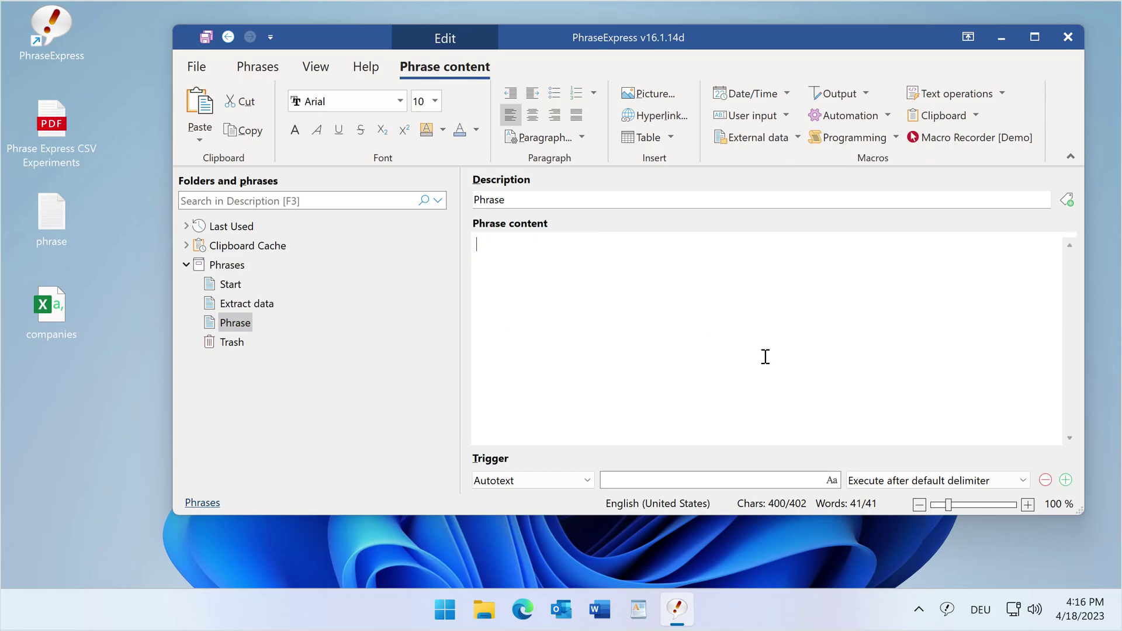
Step: Add an Output to file macro with the company template pasted as its contents
click(850, 116)
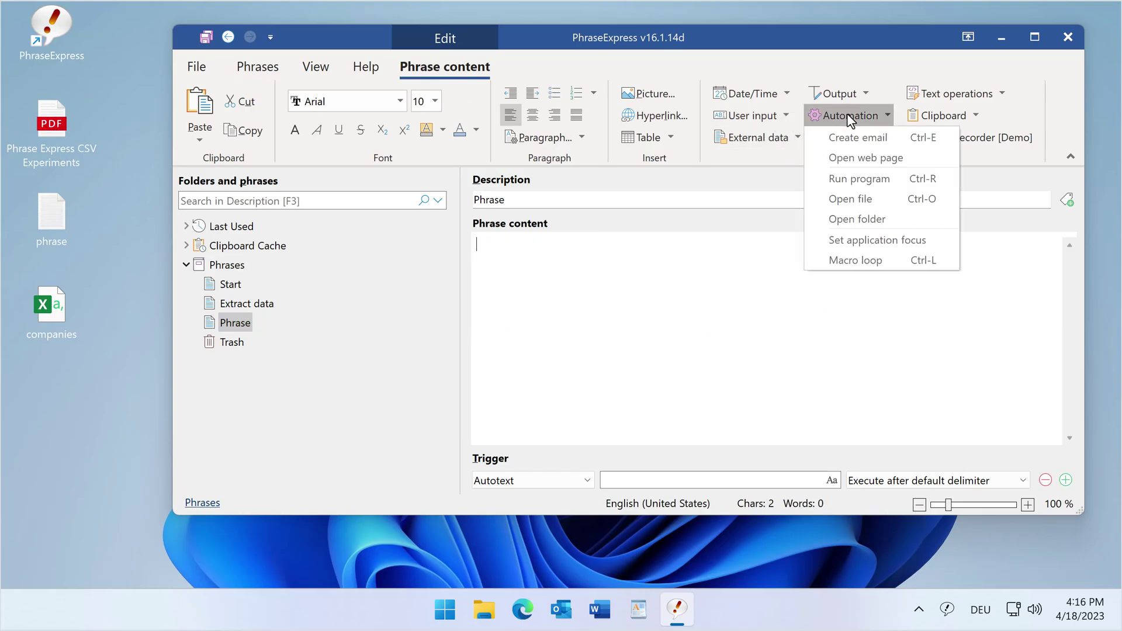
click(851, 94)
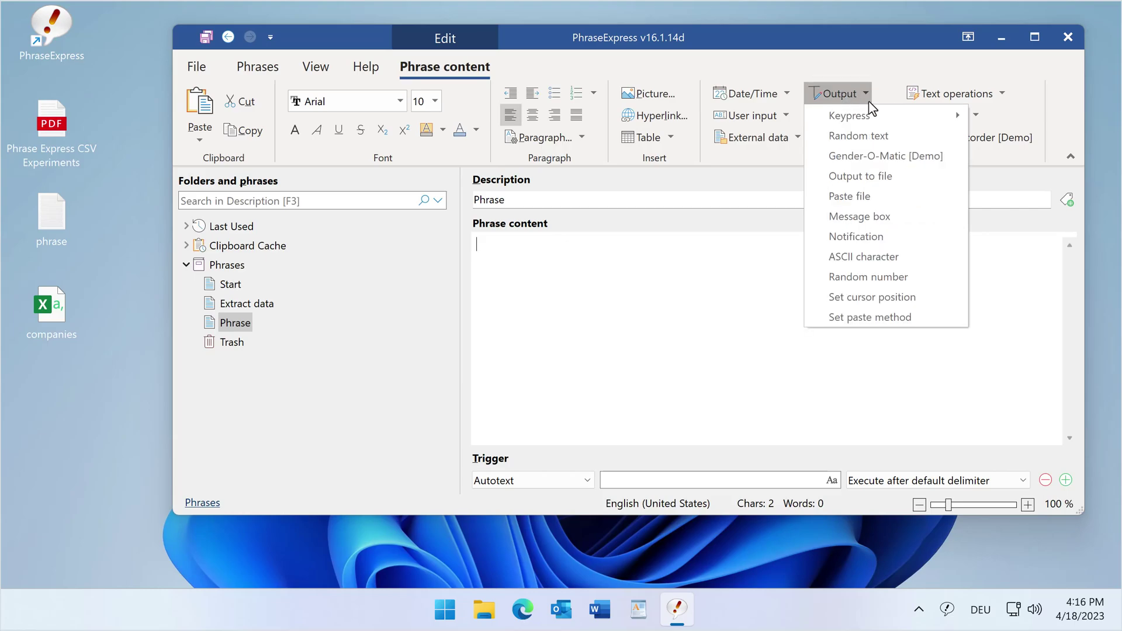
click(876, 178)
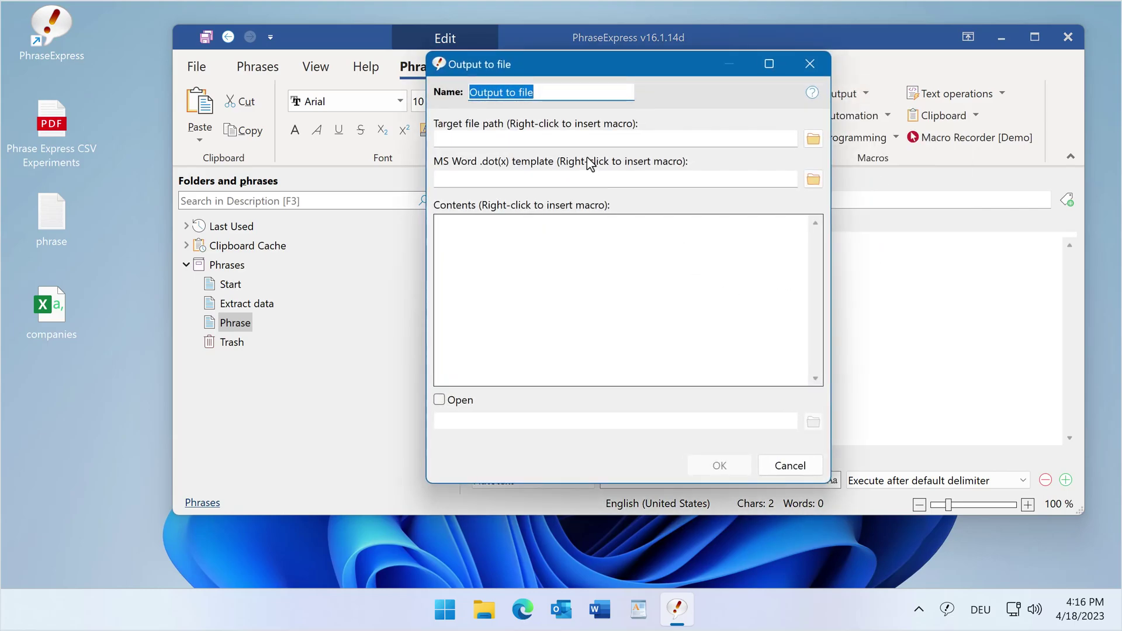
click(553, 234)
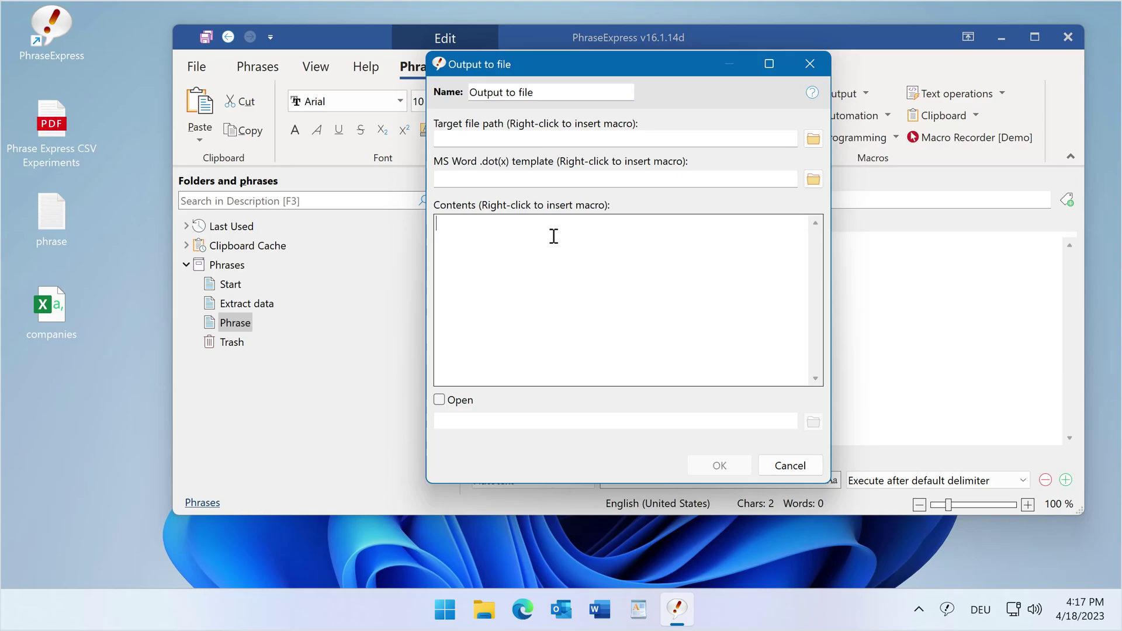
key(ctrl+v)
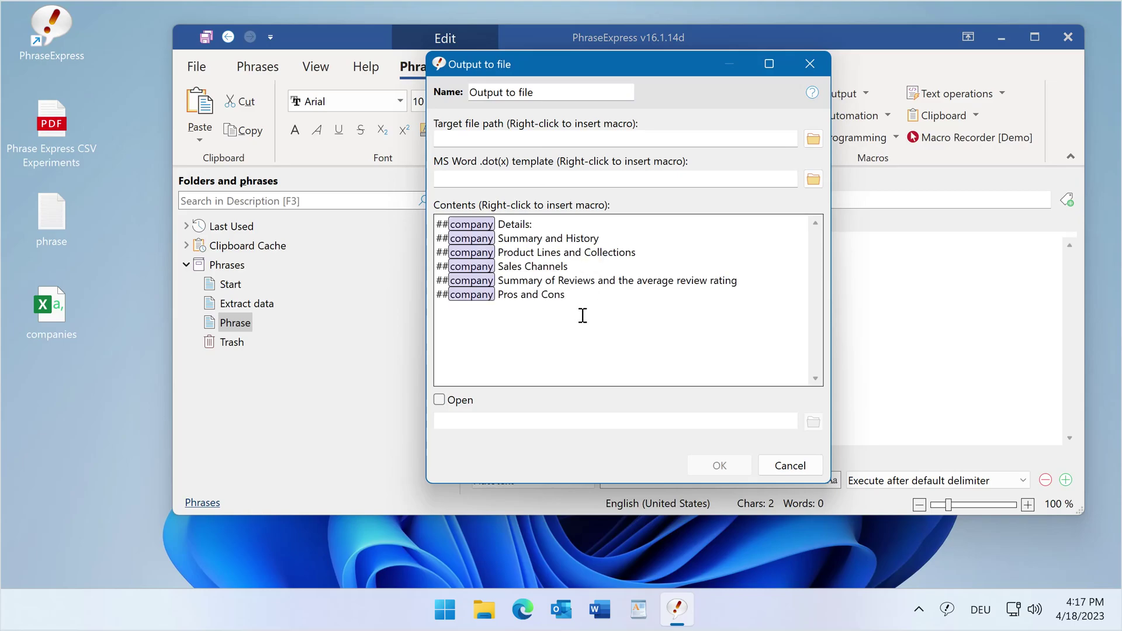
Step: Set the output file target to test.docx on the Desktop
click(626, 139)
click(814, 138)
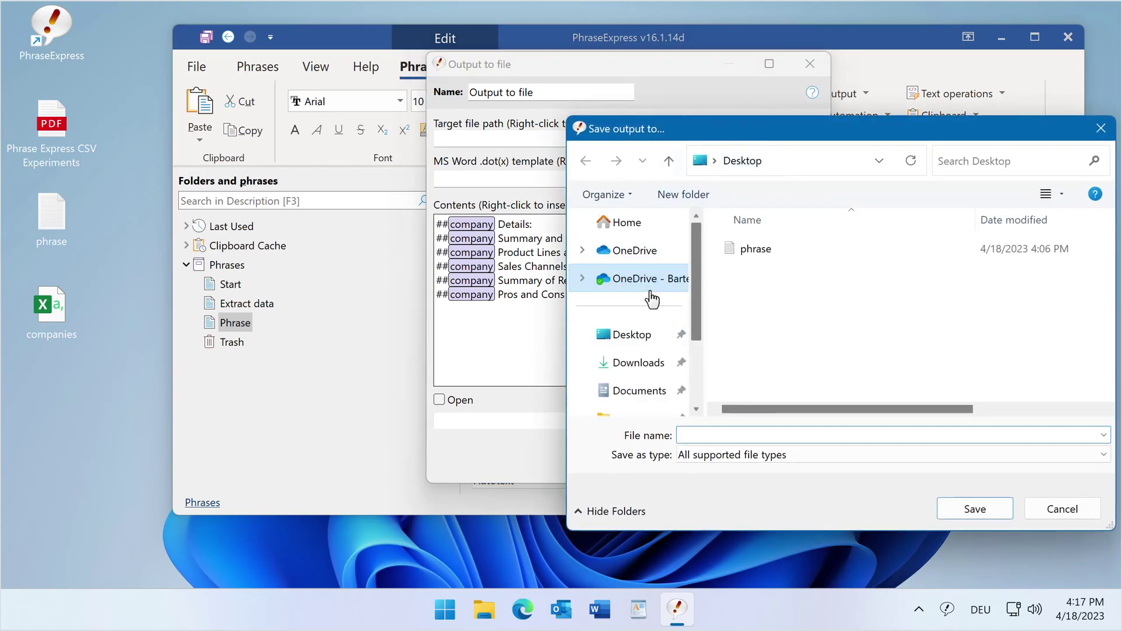
click(638, 334)
click(731, 436)
text(test)
click(973, 509)
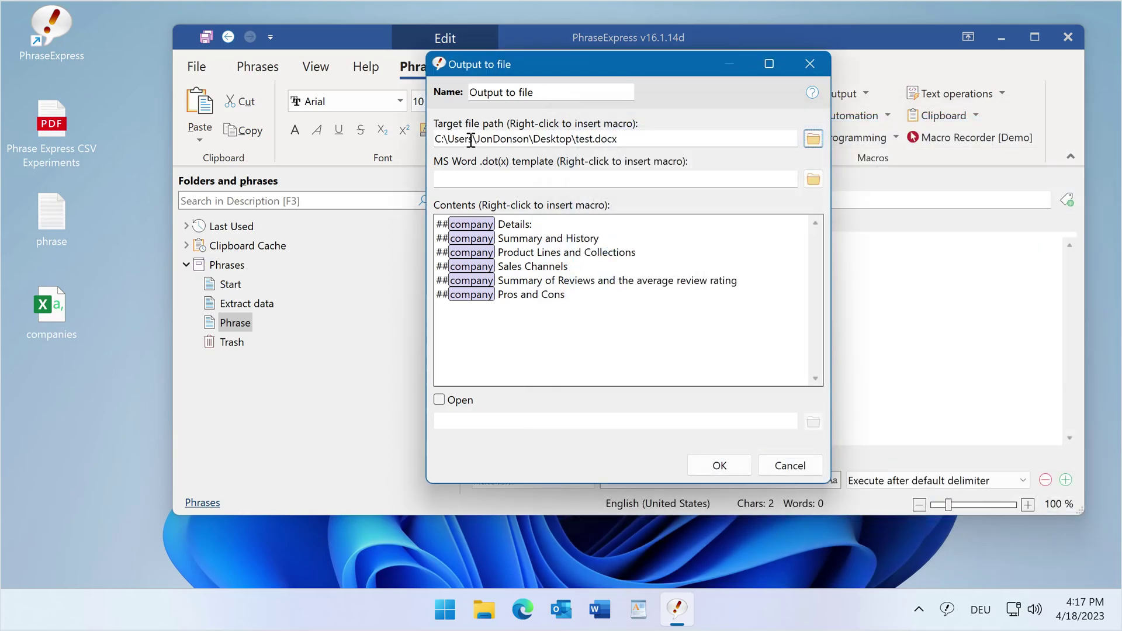
Step: Replace 'test' in the file path with the company variable and confirm
click(595, 139)
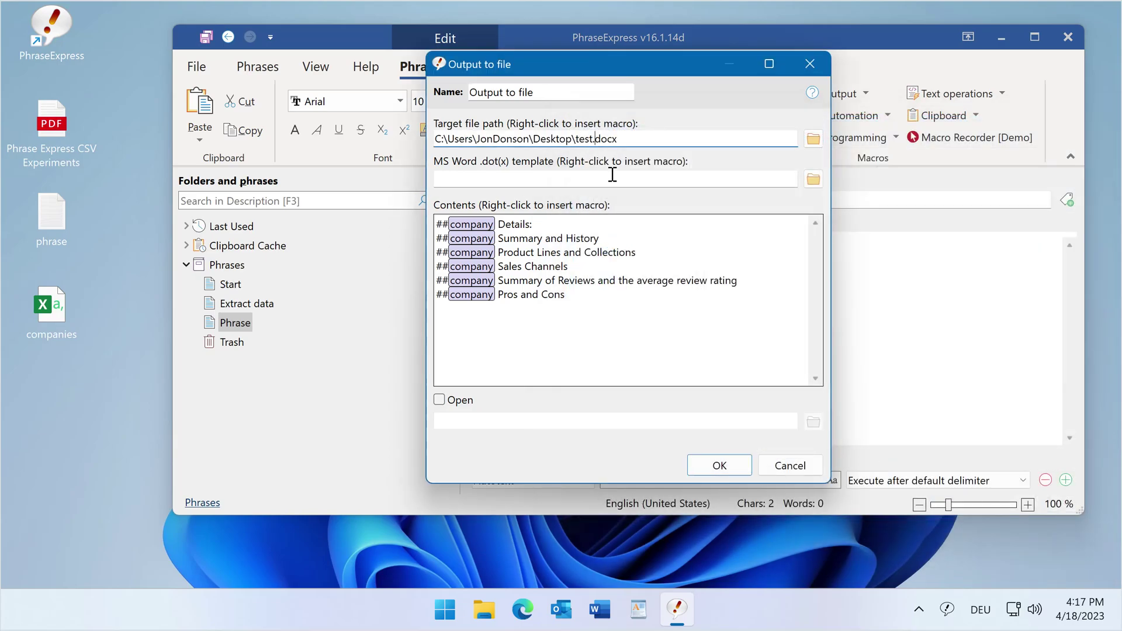
double_click(590, 138)
key(BackSpace)
right_click(576, 140)
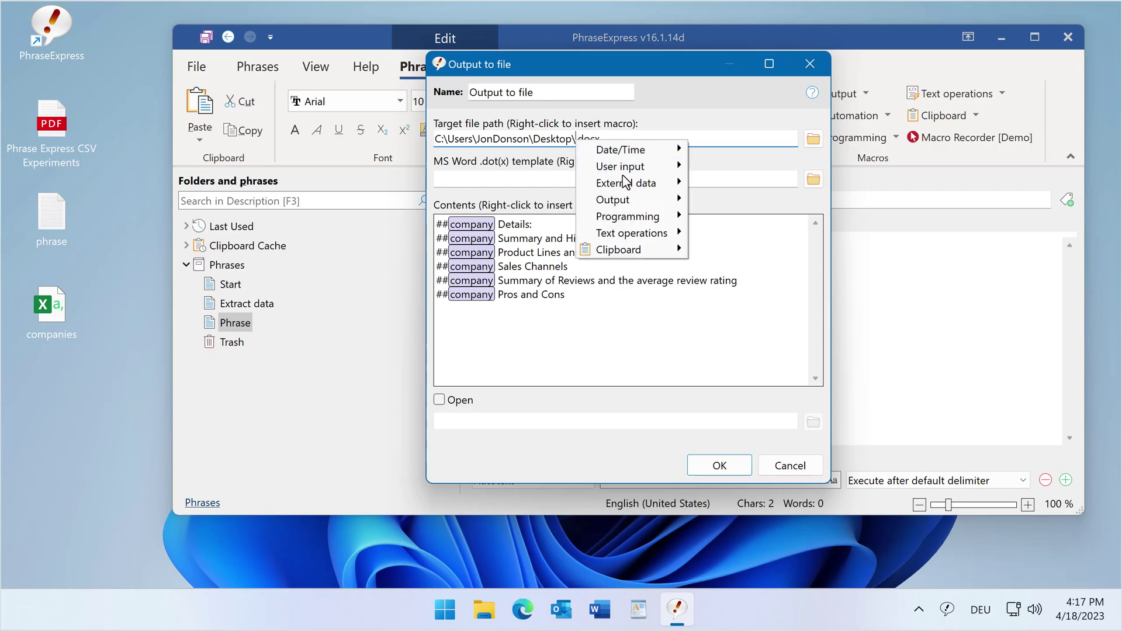
mouse_move(632, 199)
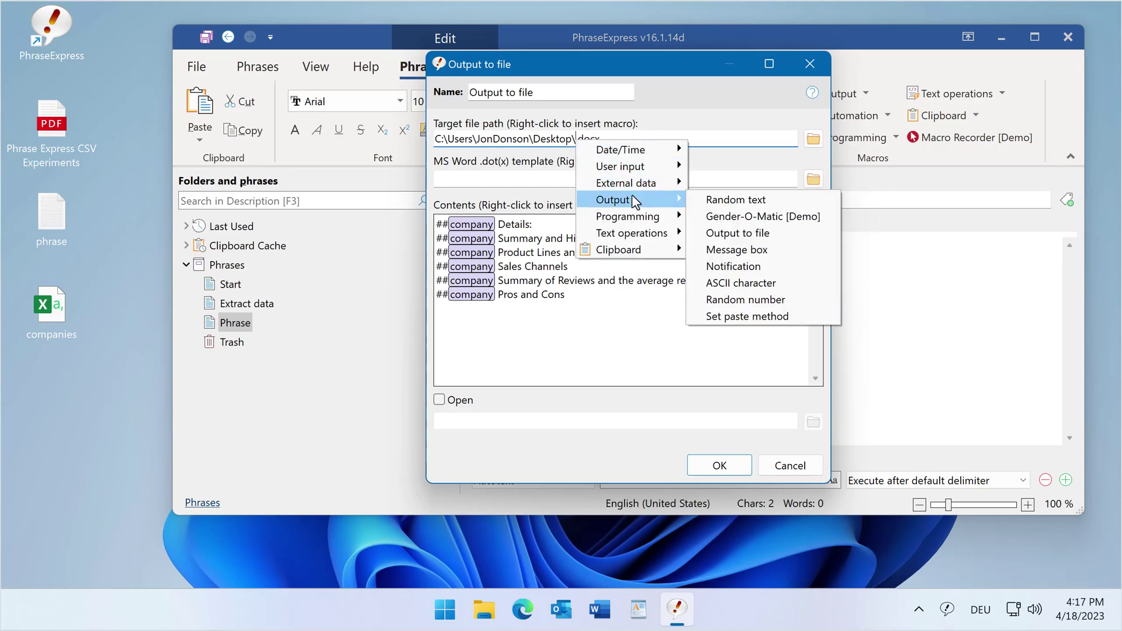
mouse_move(734, 314)
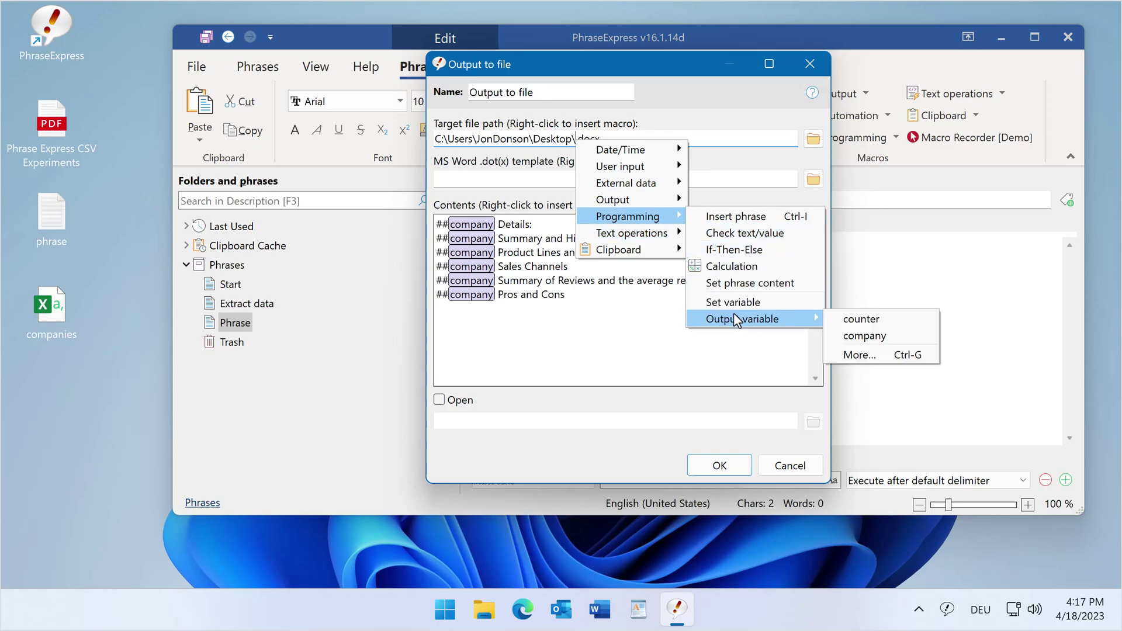
click(885, 336)
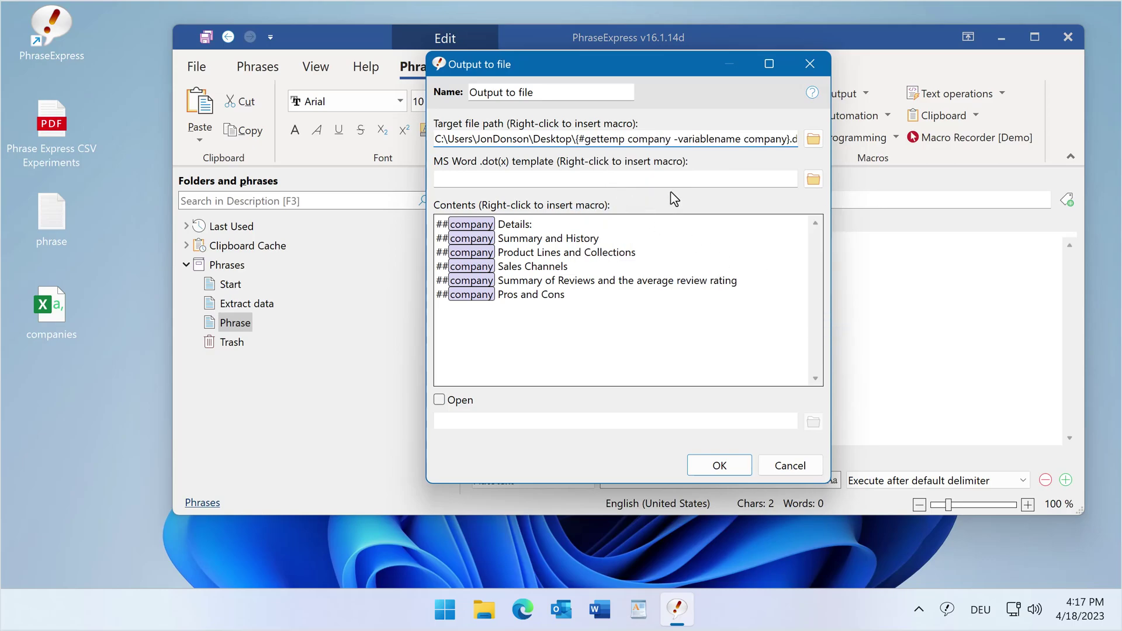
click(719, 465)
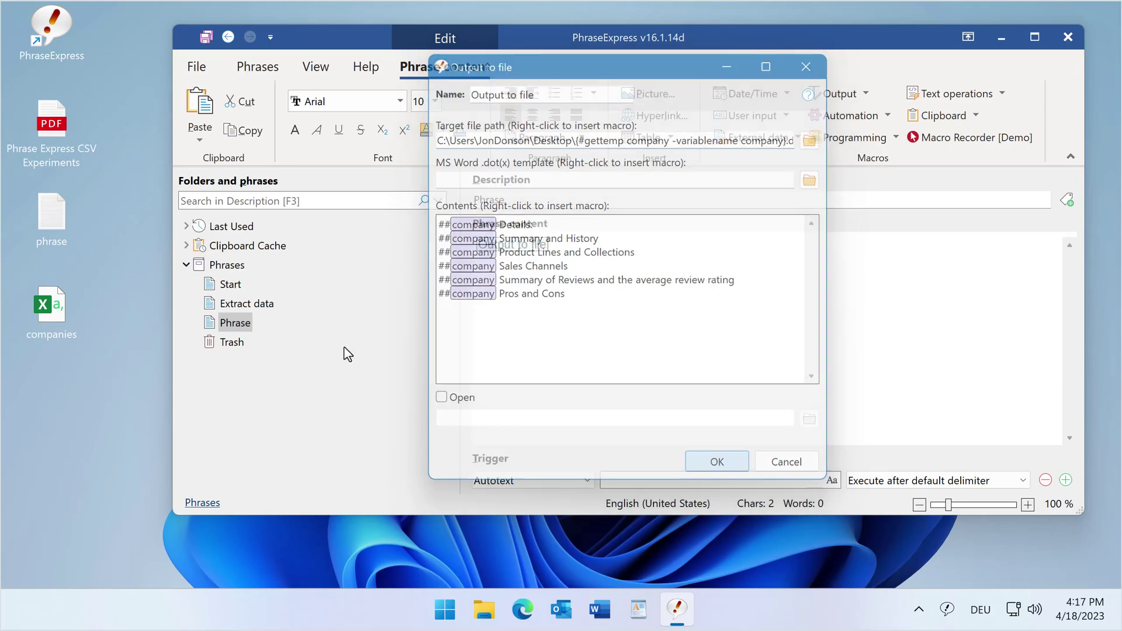
Step: Append an Extract data call, give Start the autotext trigger xxx, and close PhraseExpress
drag(265, 305, 580, 252)
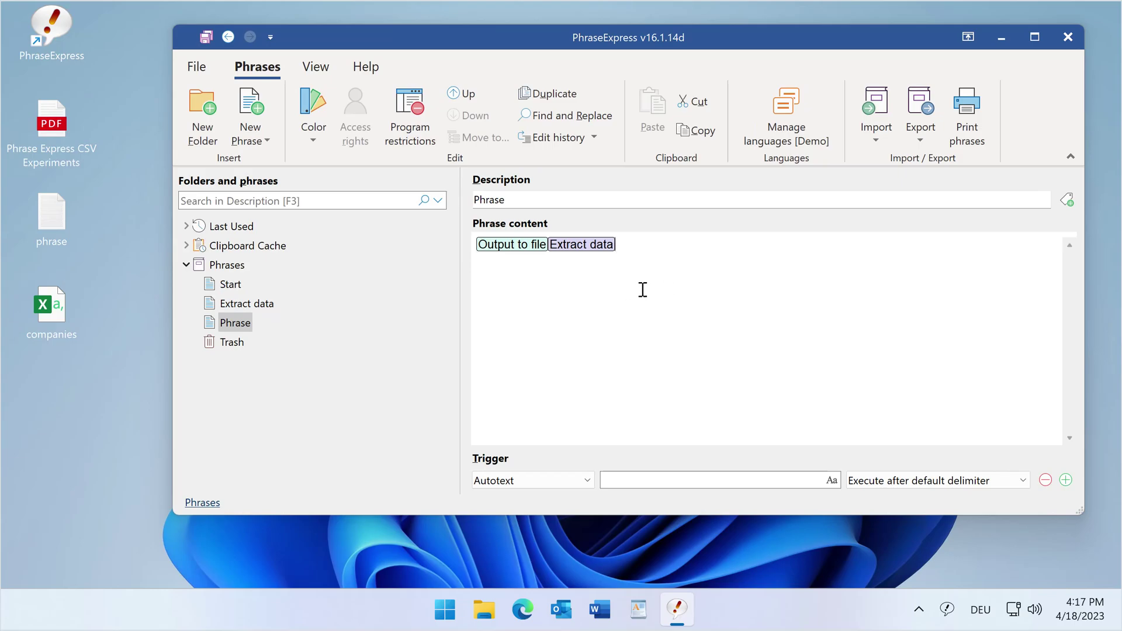
click(228, 286)
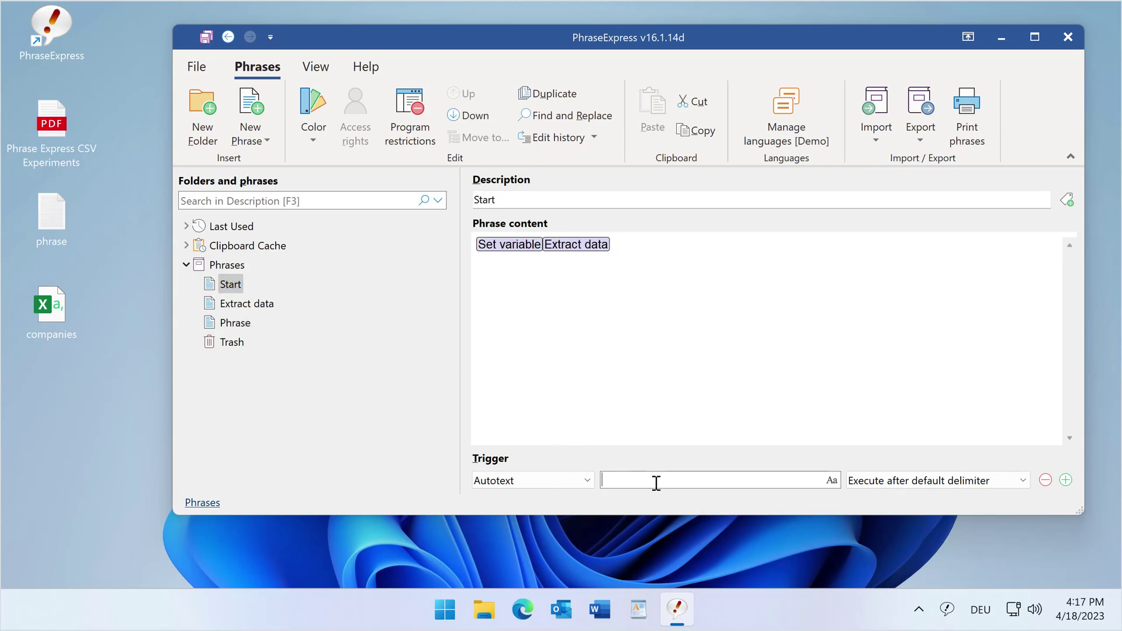
text(xxx)
click(1068, 36)
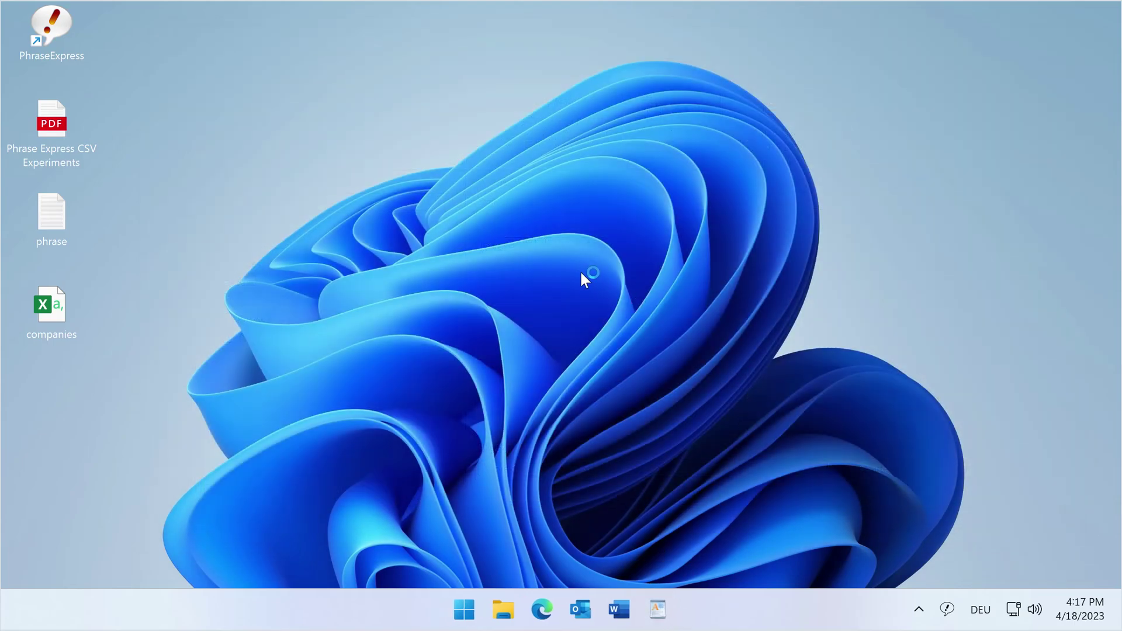
Step: Type xxx in WordPad to generate the company .docx files, then open Burberry's document
text(xxx)
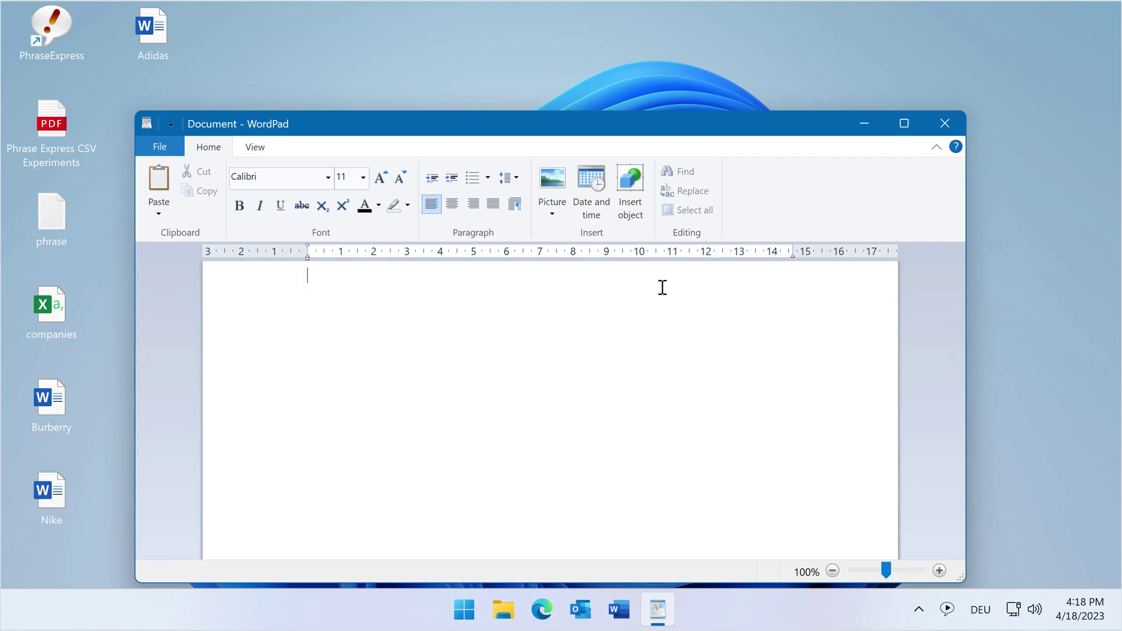
drag(380, 125, 593, 106)
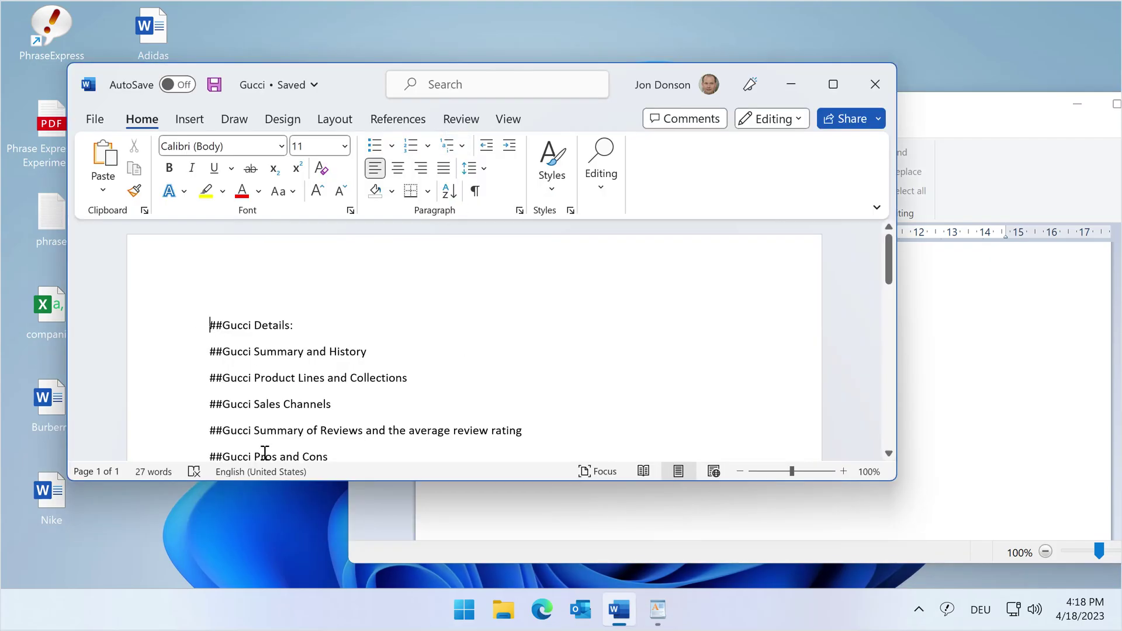
click(44, 412)
double_click(43, 412)
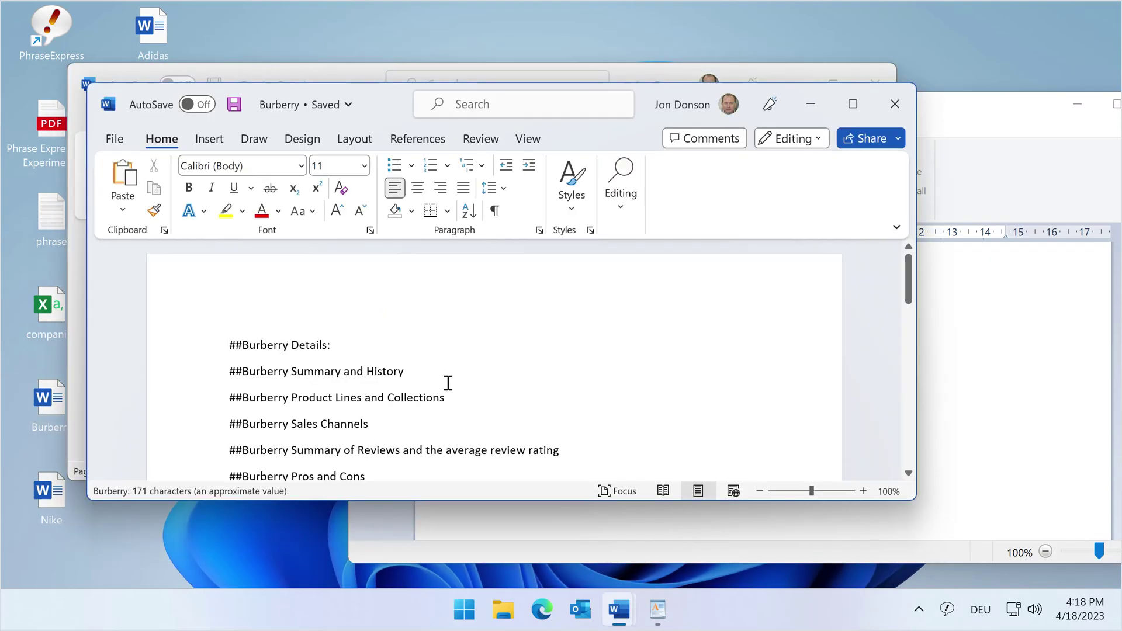